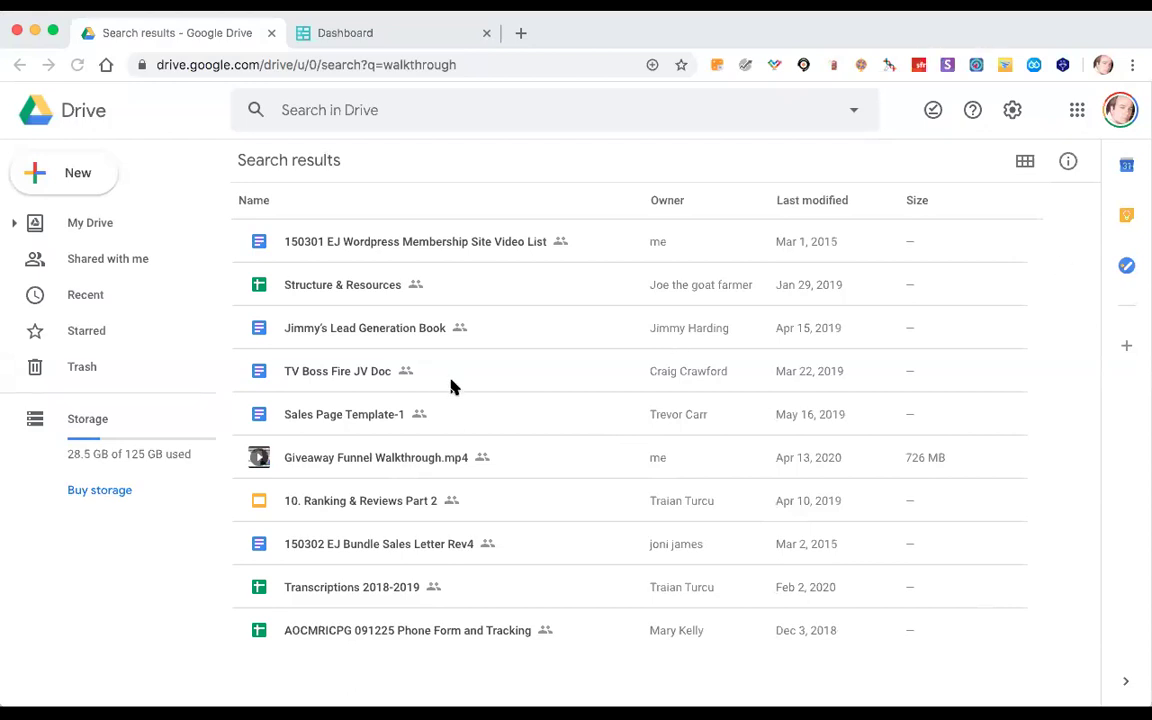
# - Preview Giveaway Funnel Walkthrough.mp4 in Drive, pause it at 0:02, and list its further actions
pyautogui.doubleClick(319, 456)
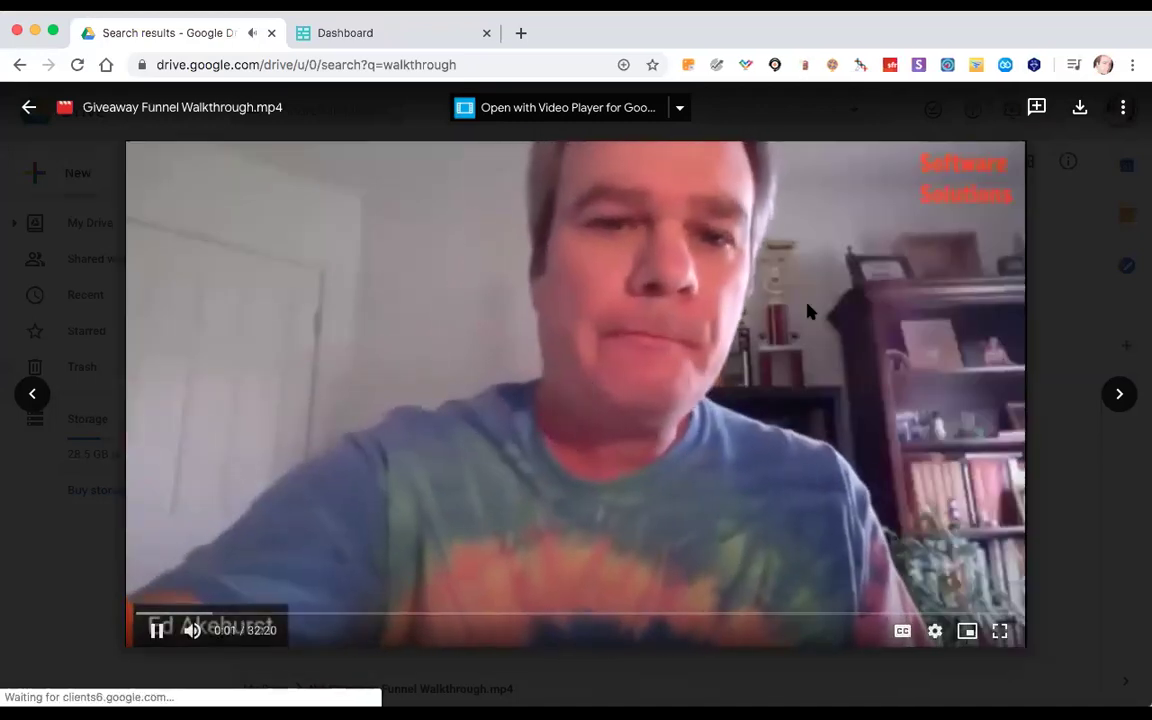
pyautogui.click(810, 311)
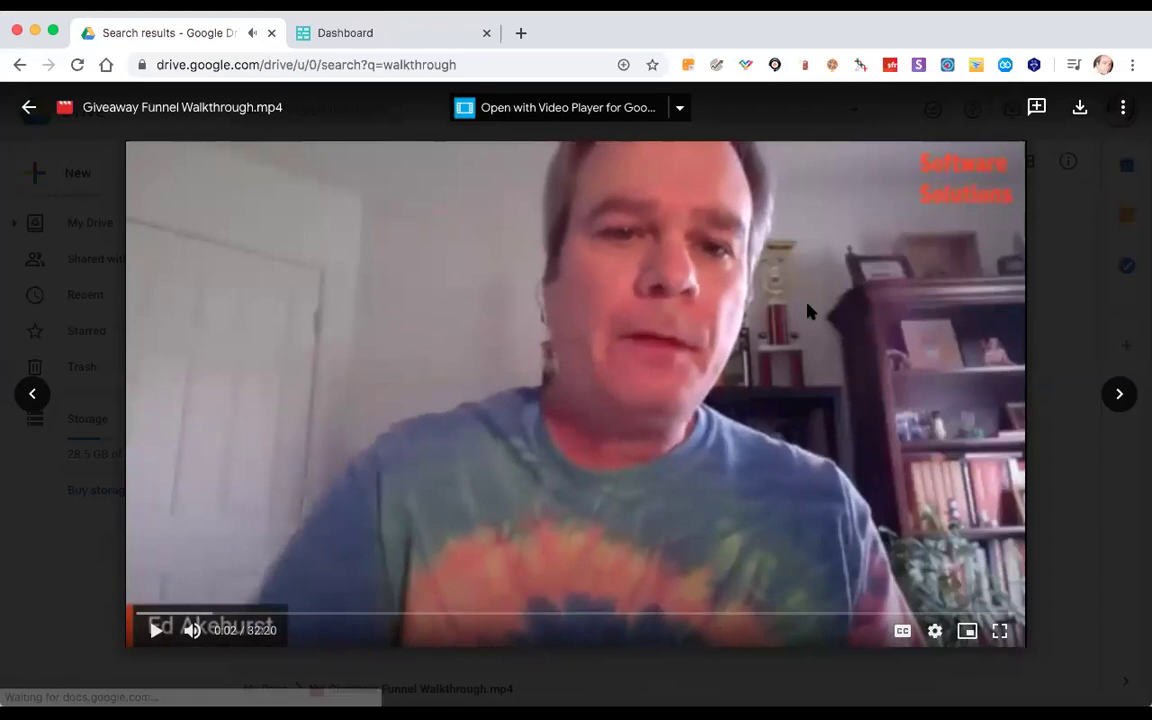
pyautogui.click(1123, 107)
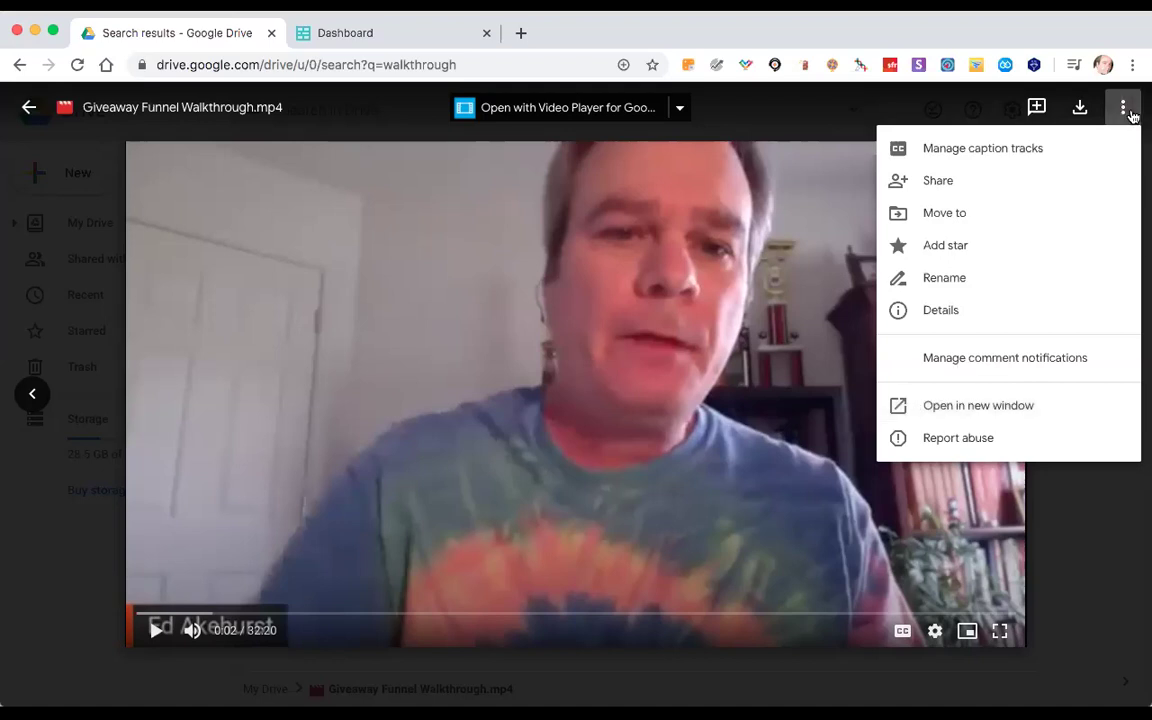
# - Open the video in a new window and list its file actions, including Embed item
pyautogui.click(950, 405)
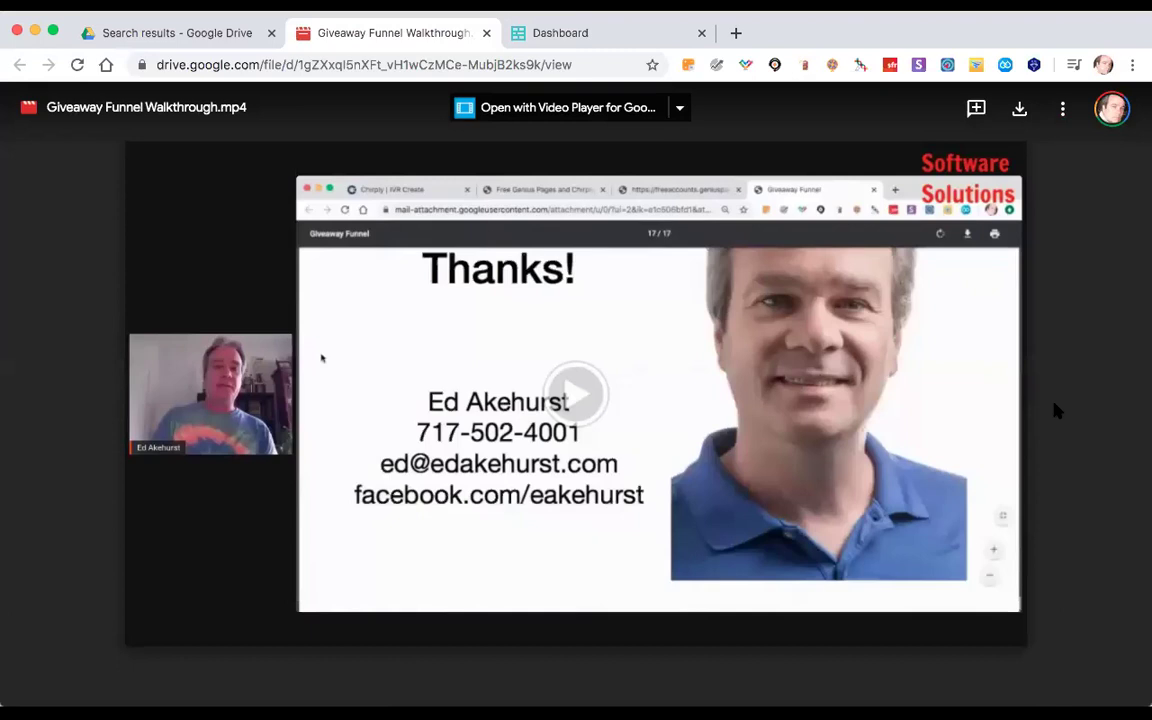
pyautogui.click(1064, 110)
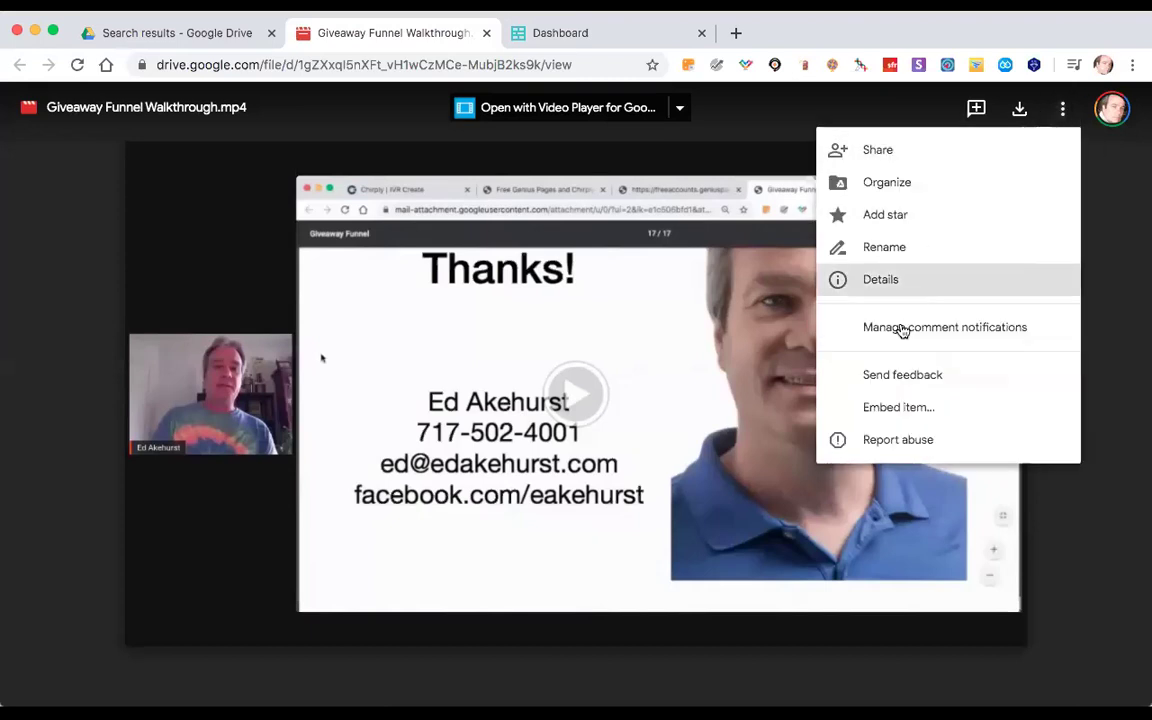
# - Copy the video's Drive iframe embed code, then go to the GeniusPages Sites dashboard
pyautogui.click(946, 416)
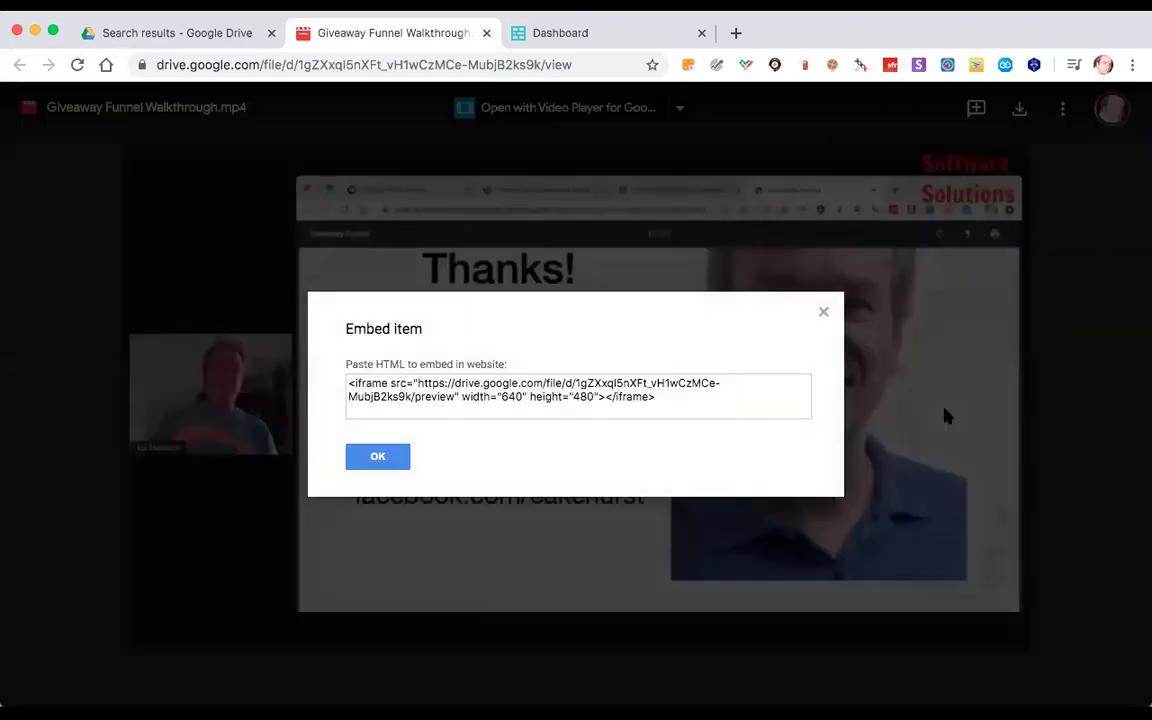
pyautogui.rightClick(566, 393)
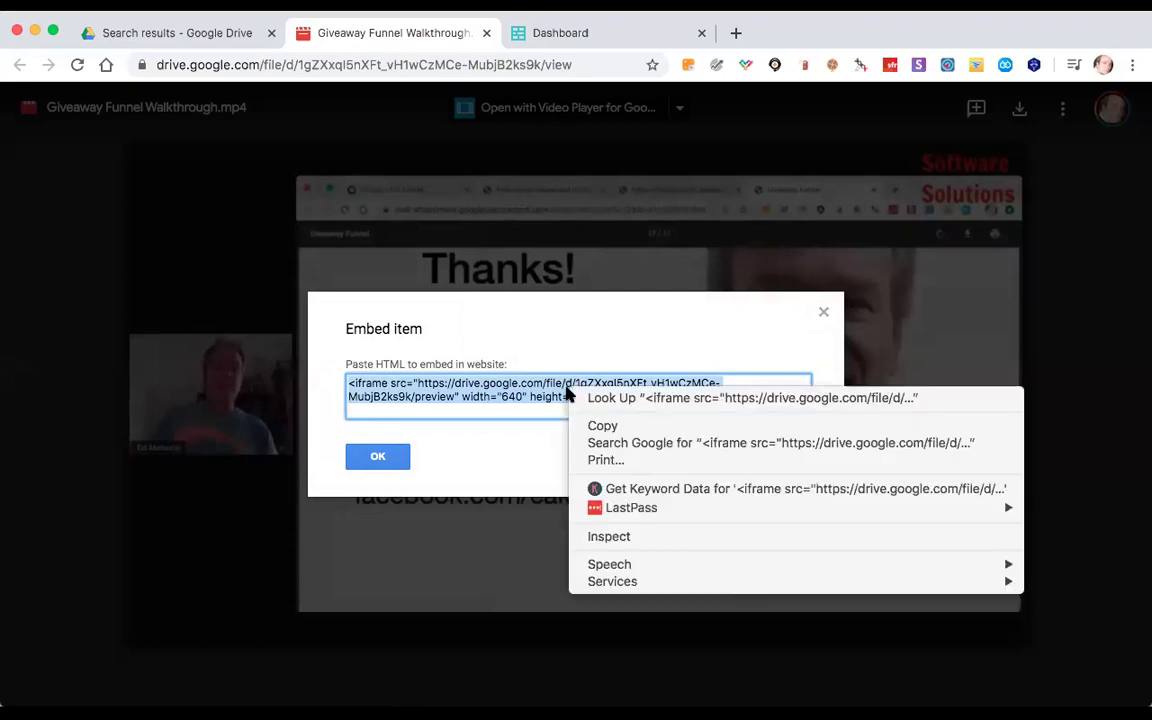
pyautogui.click(590, 430)
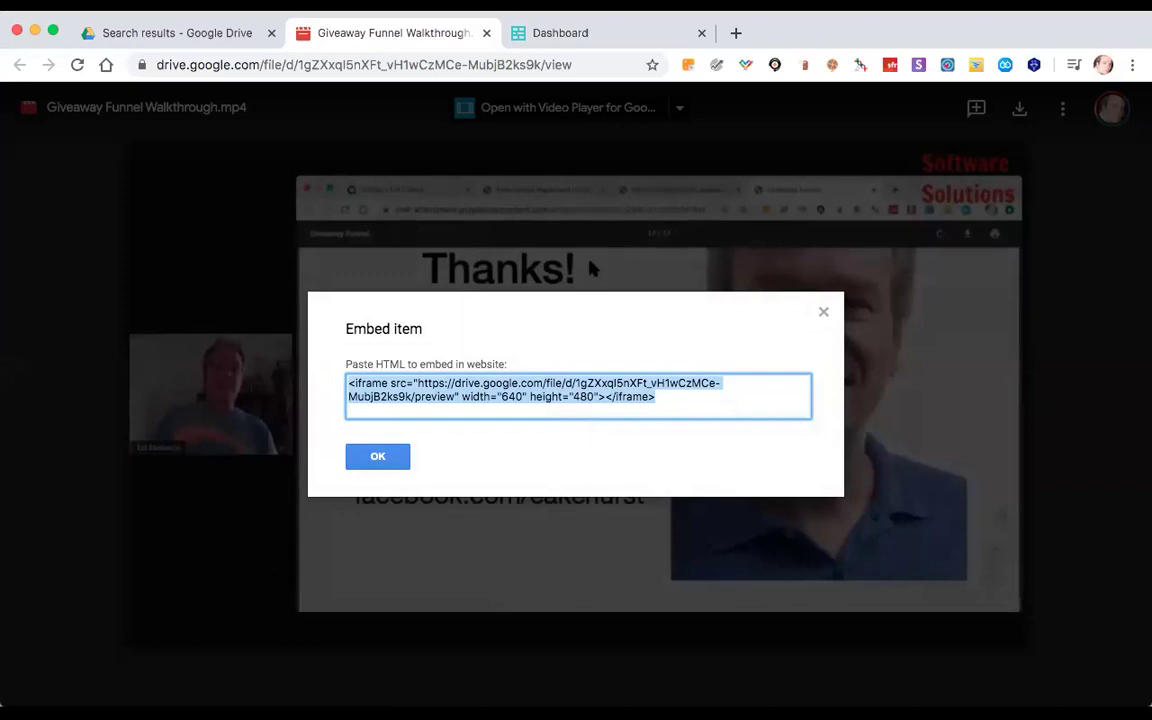
pyautogui.click(607, 33)
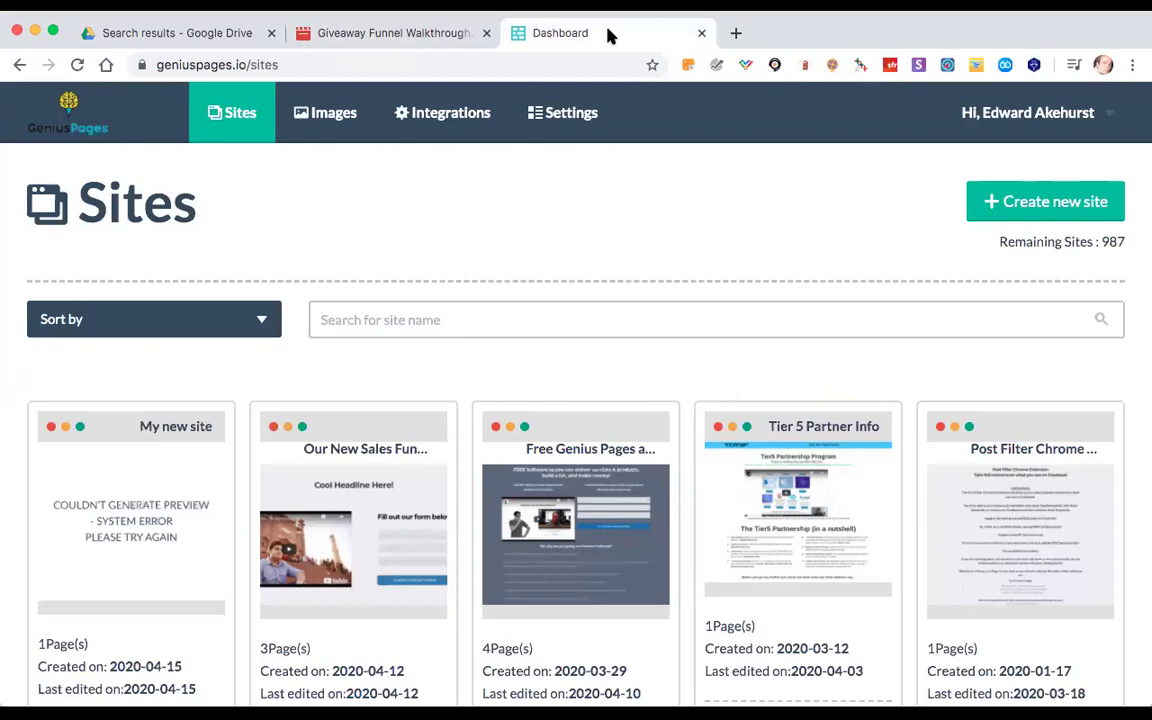
# - In My new site, add the teal 'Revolutionairy Builder' hero block with desk image to the index page
pyautogui.click(113, 502)
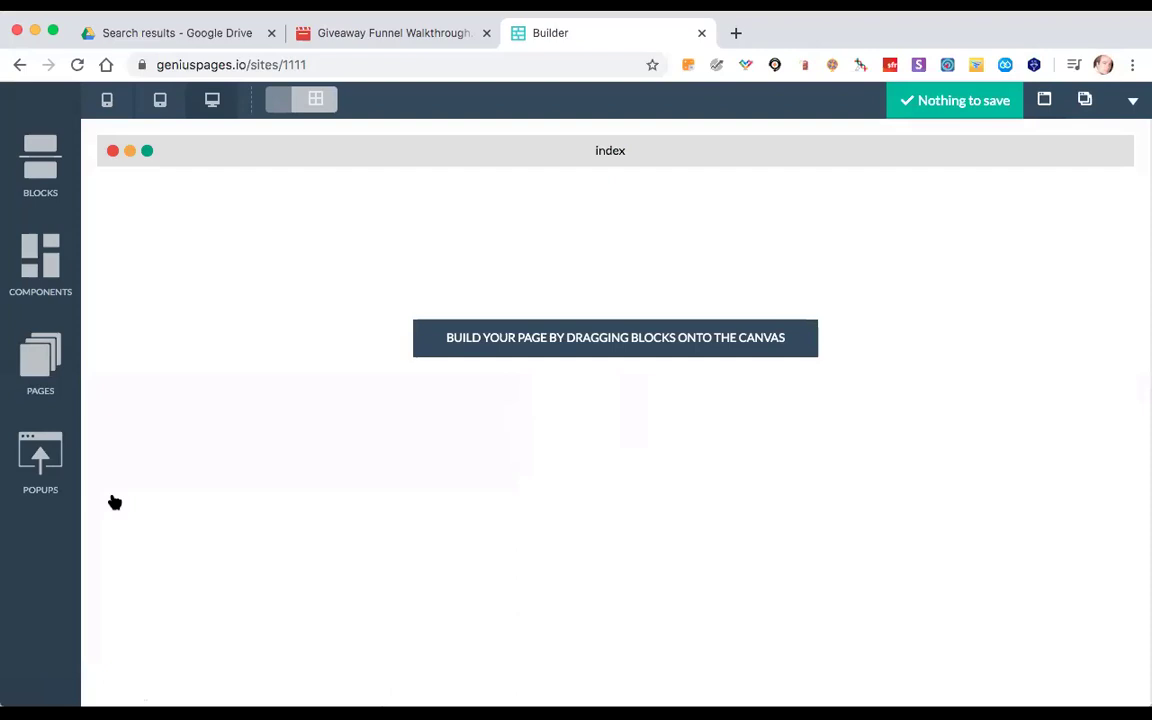
pyautogui.click(36, 152)
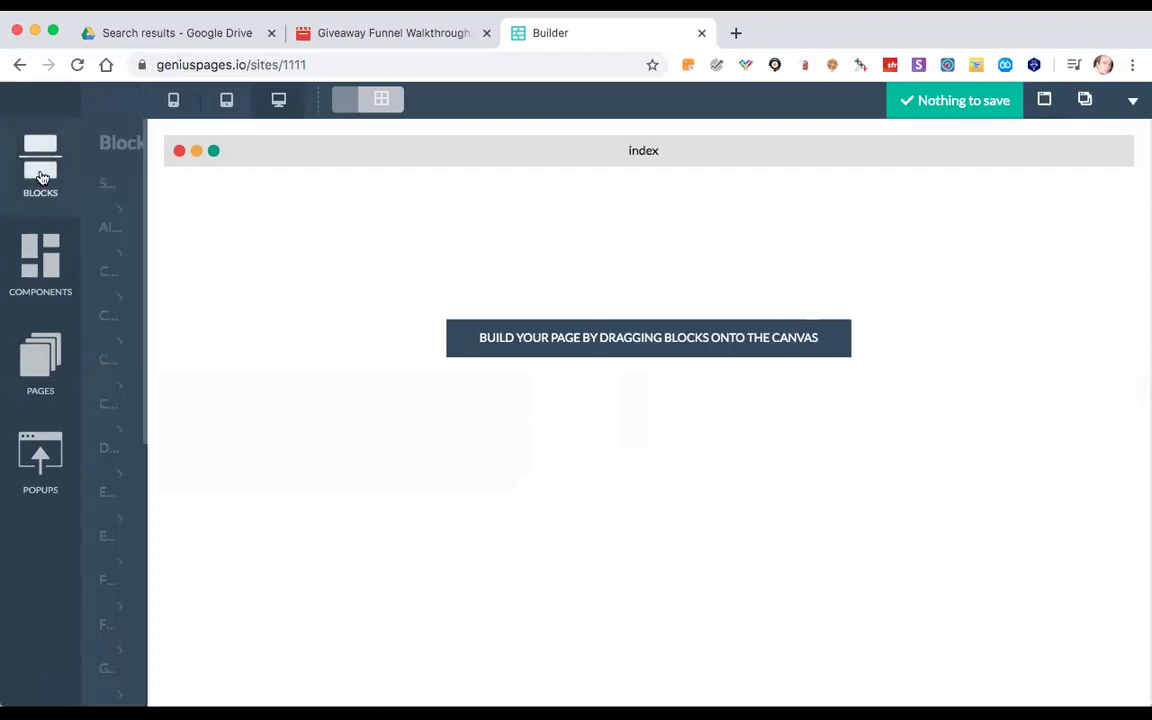
pyautogui.click(132, 230)
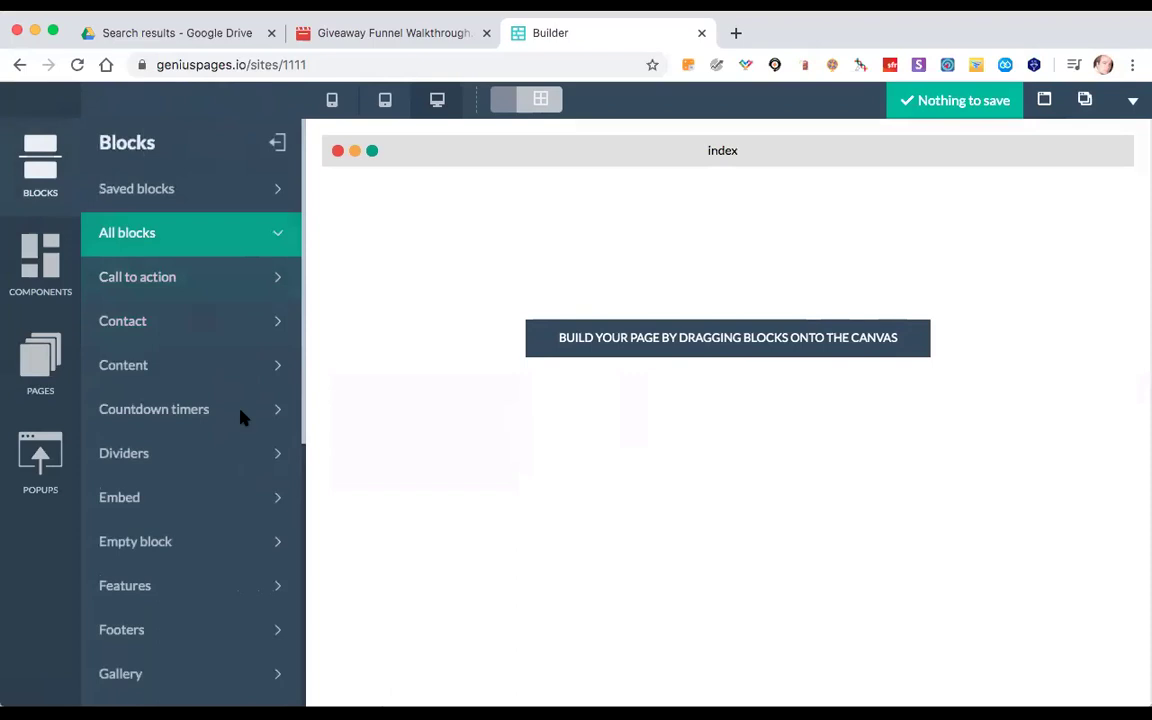
pyautogui.scroll(-15, 216, 491)
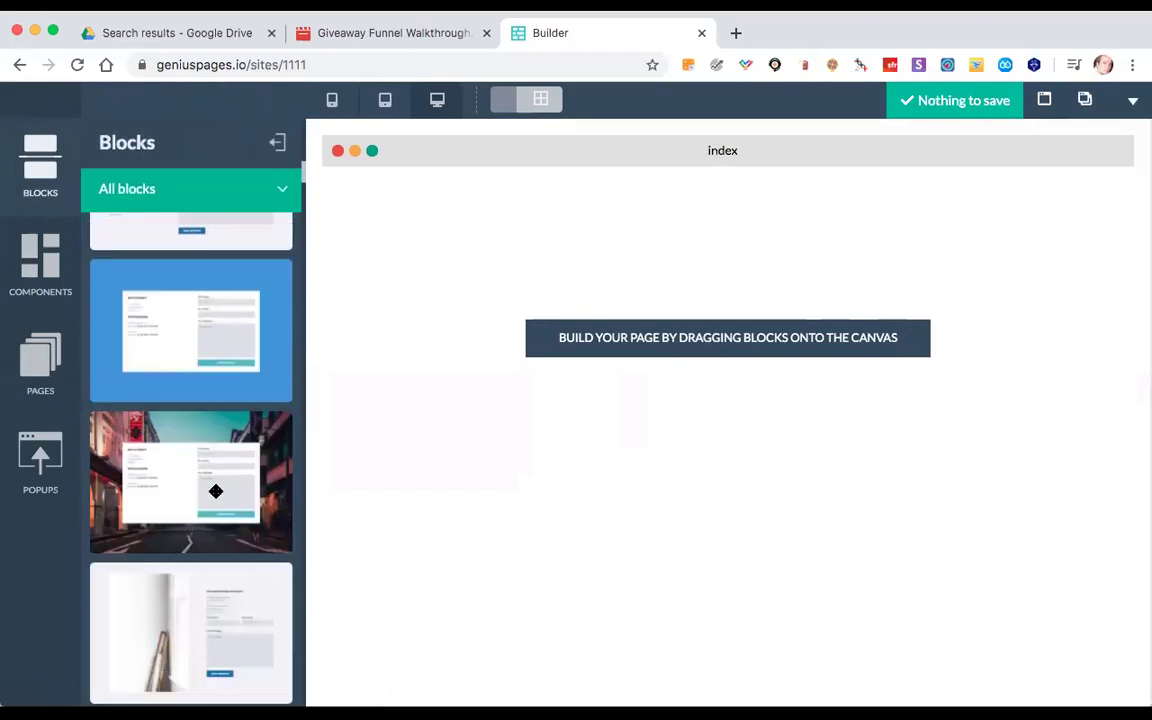
pyautogui.scroll(-12, 216, 491)
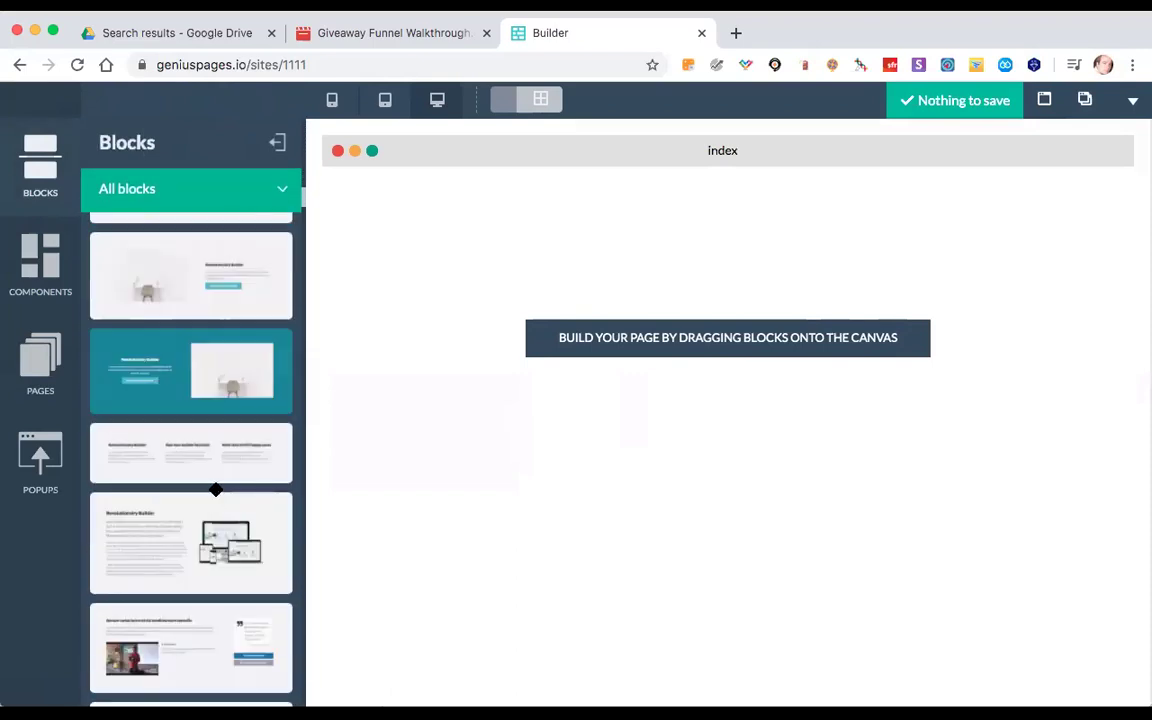
pyautogui.moveTo(214, 385); pyautogui.dragTo(676, 255)
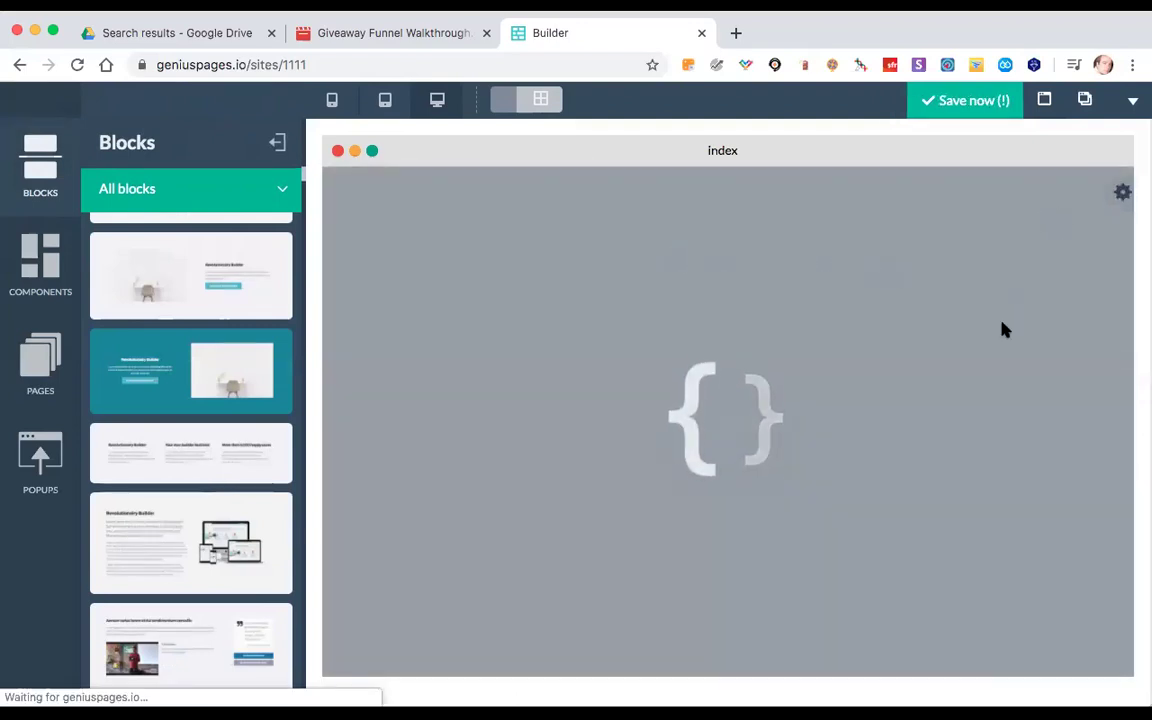
pyautogui.click(276, 145)
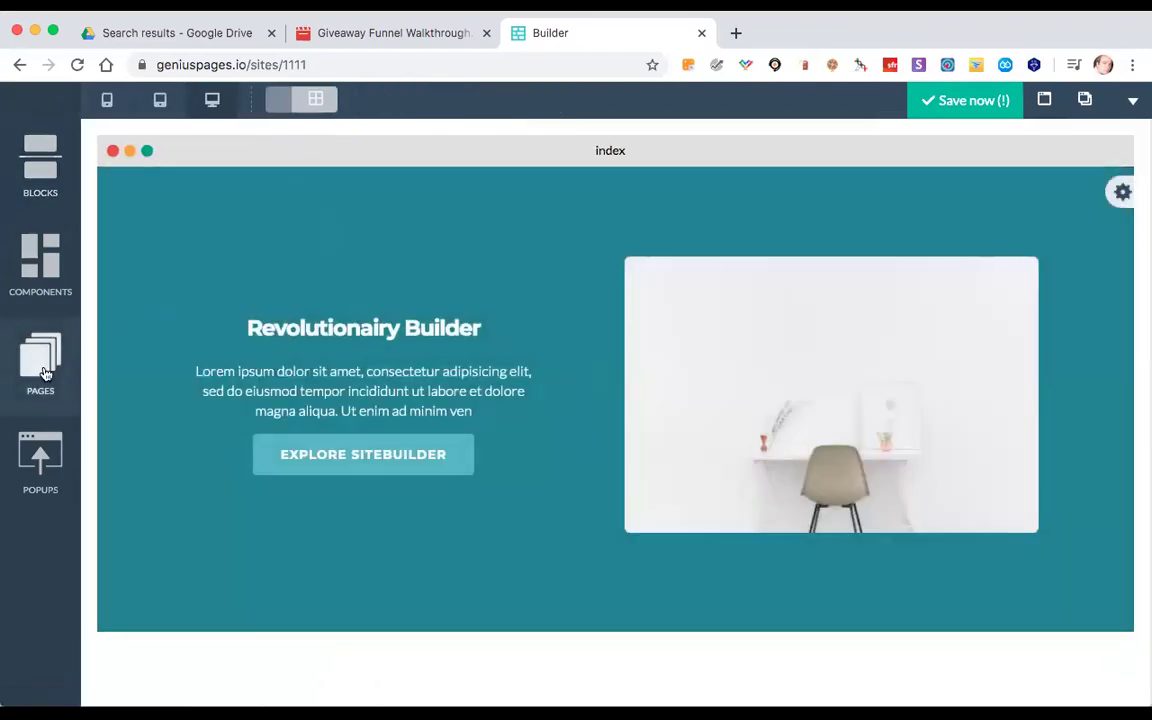
pyautogui.click(35, 276)
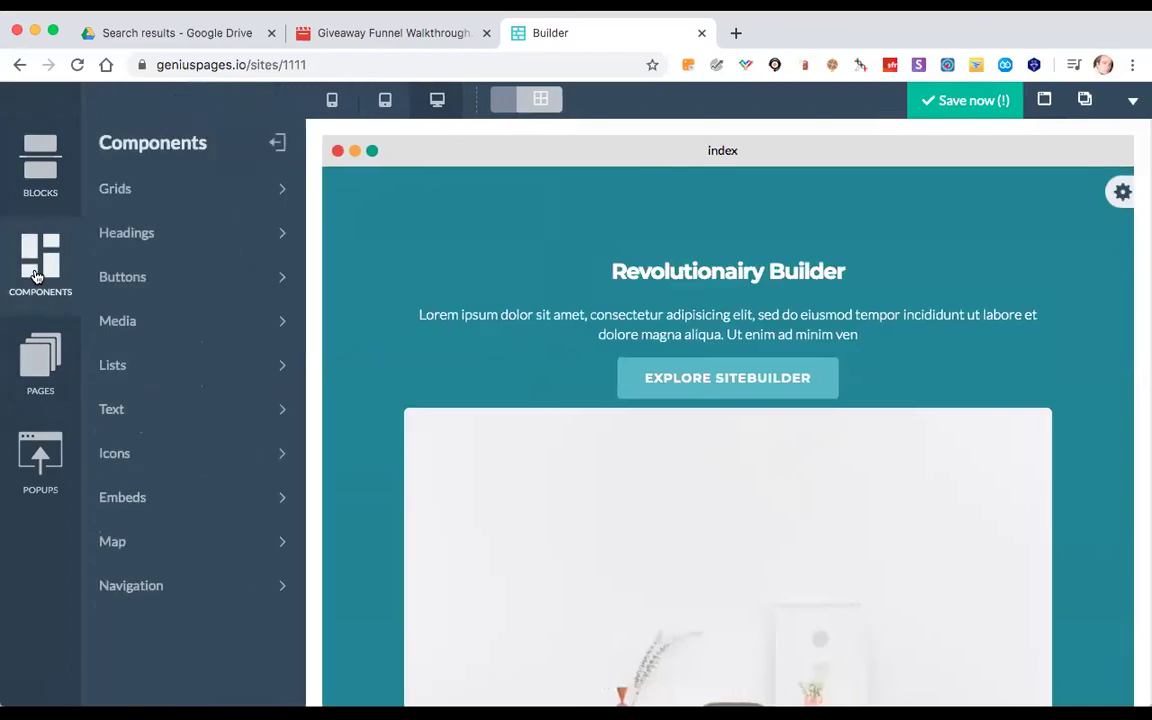
# - Put an embed box above the Explore Sitebuilder button and delete the hero's desk image
pyautogui.click(116, 499)
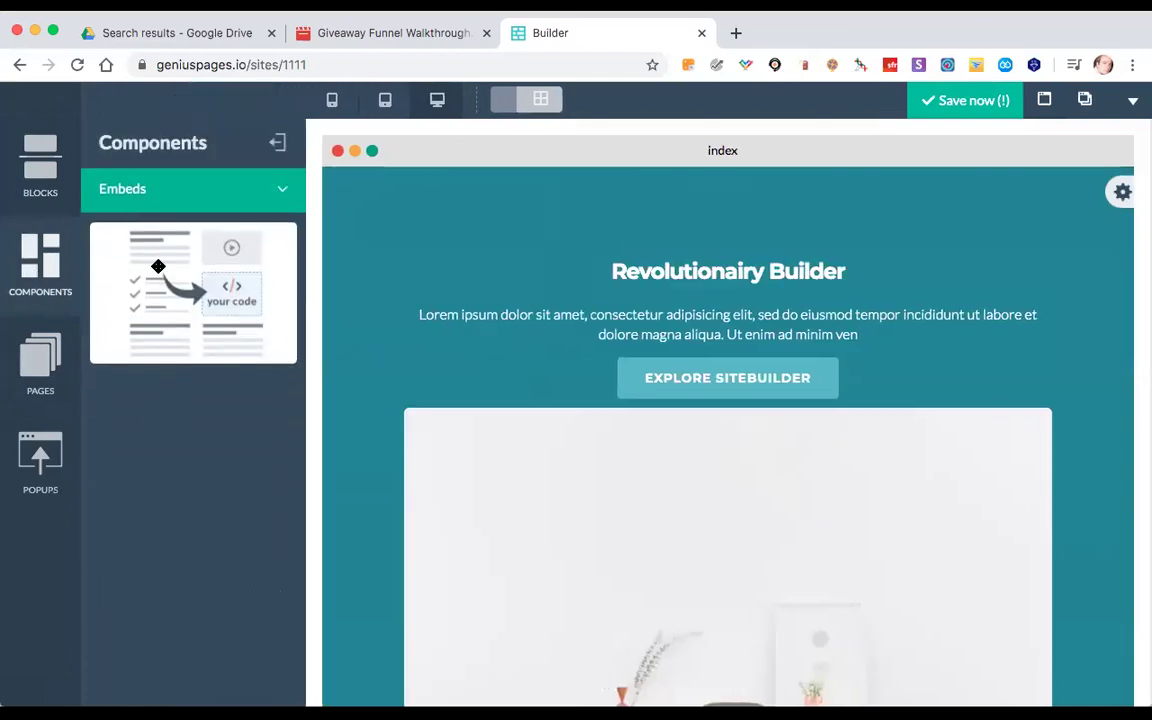
pyautogui.moveTo(158, 266); pyautogui.dragTo(684, 353)
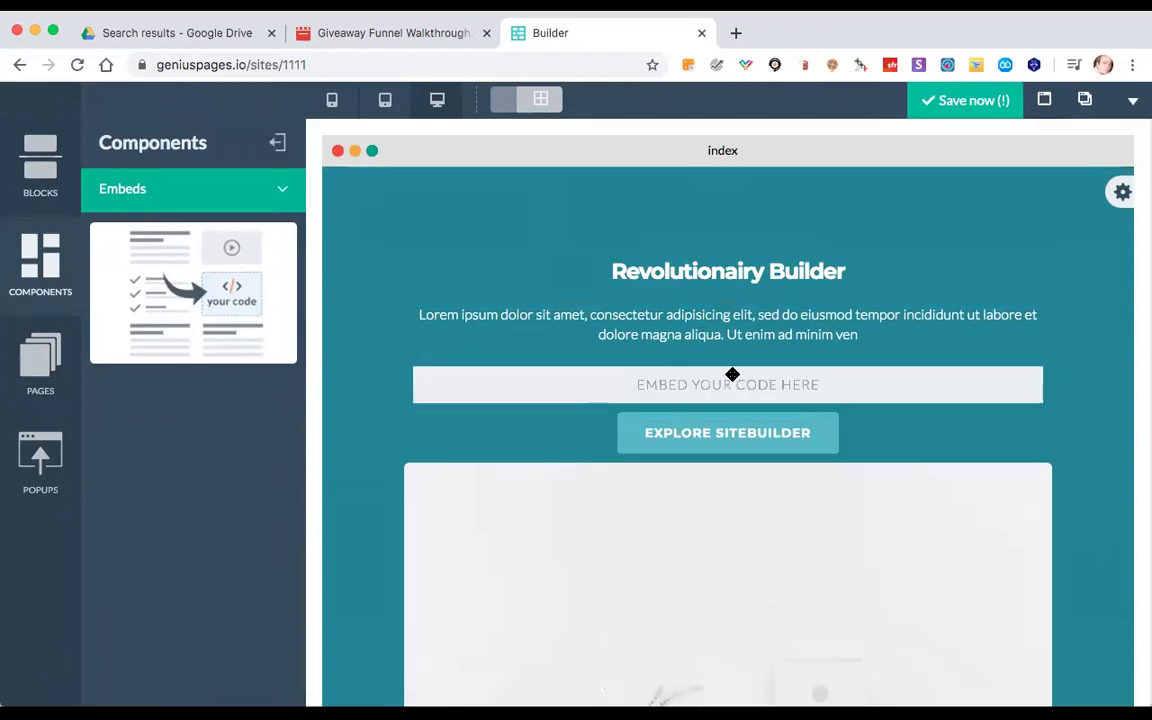
pyautogui.scroll(-3, 700, 360)
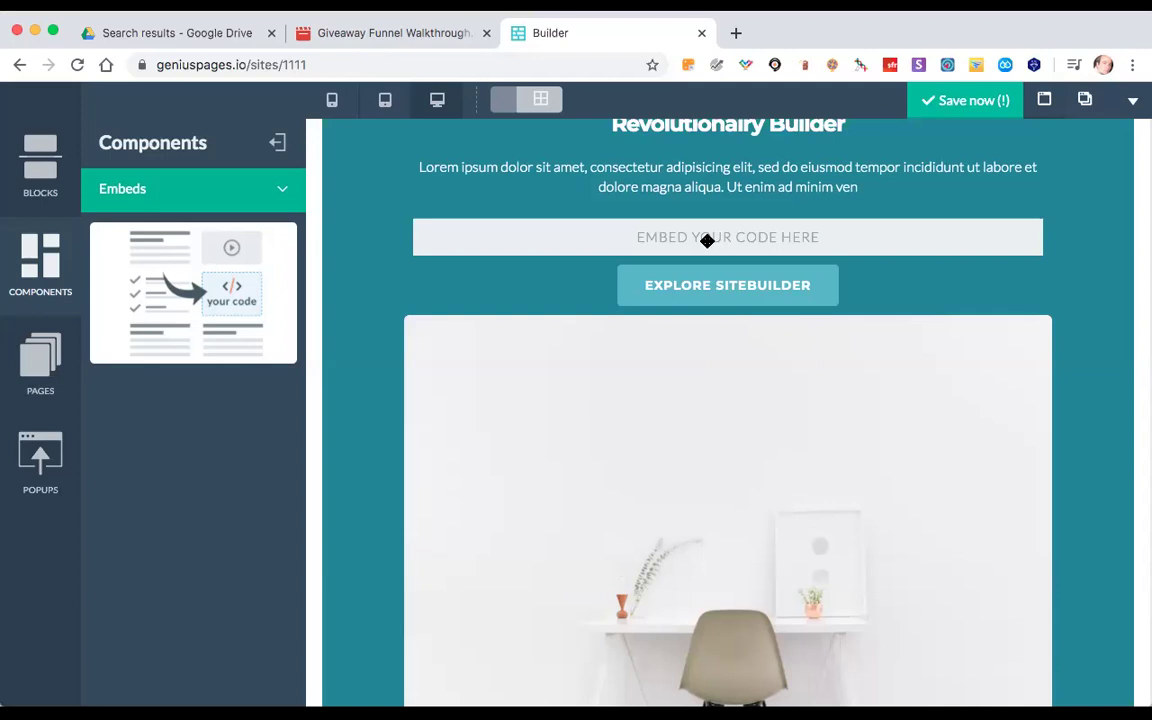
pyautogui.moveTo(424, 321)
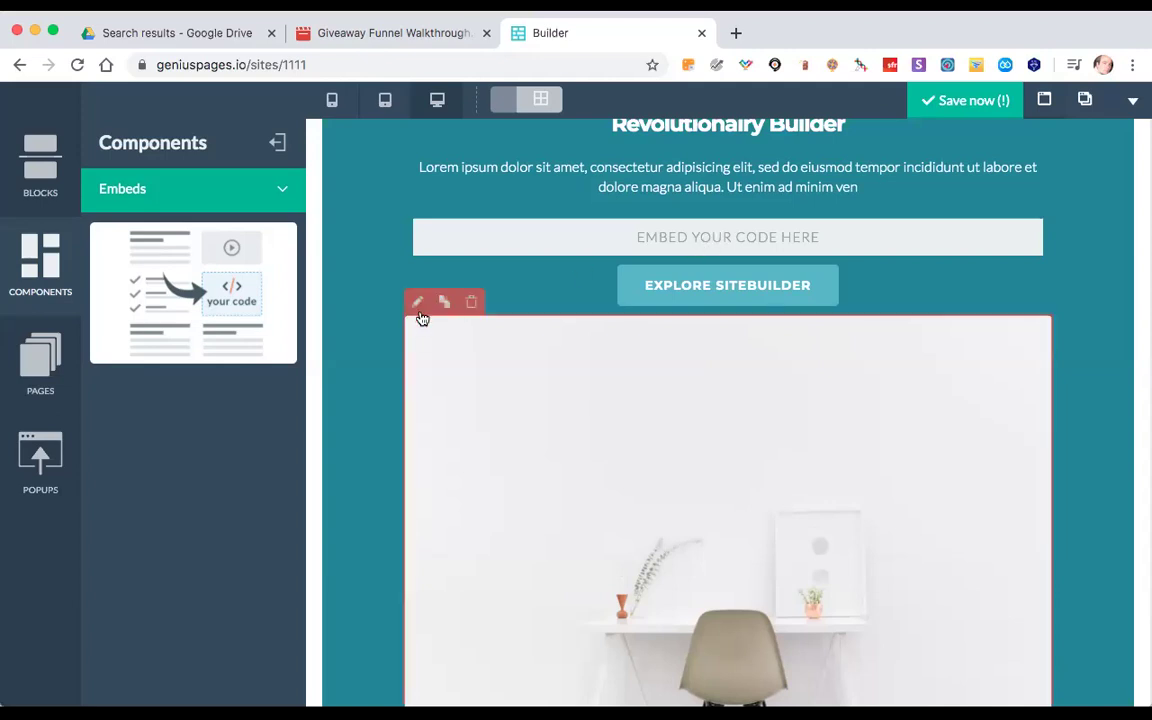
pyautogui.click(471, 301)
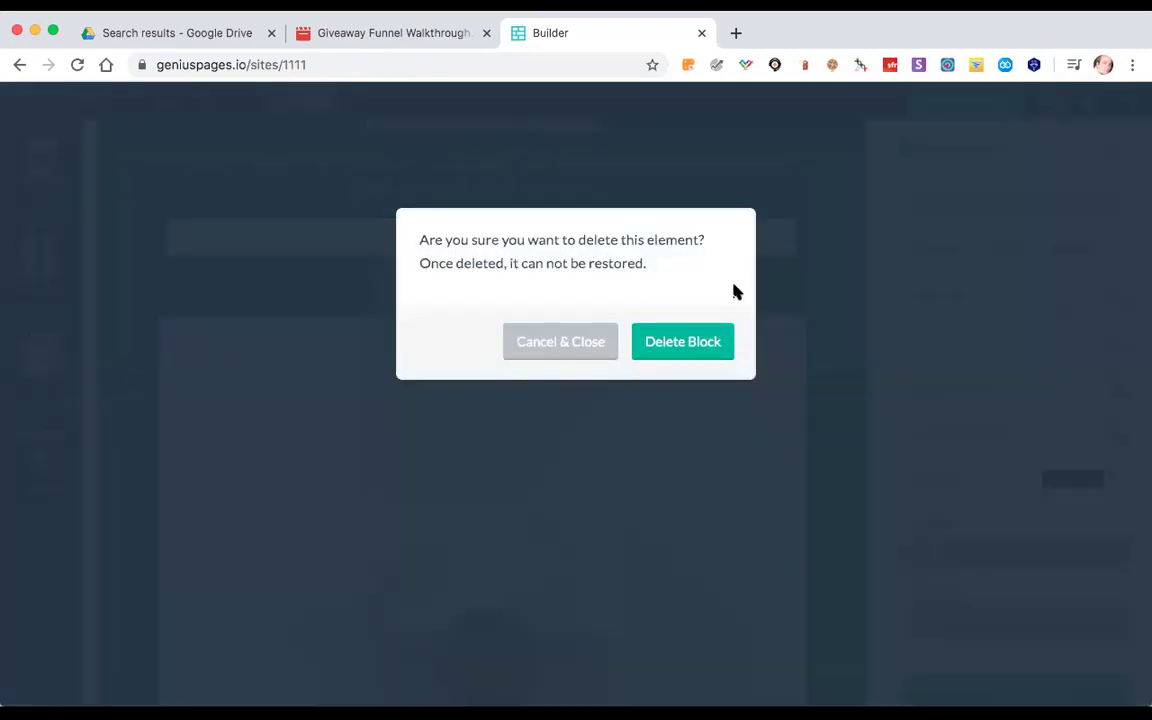
pyautogui.click(704, 340)
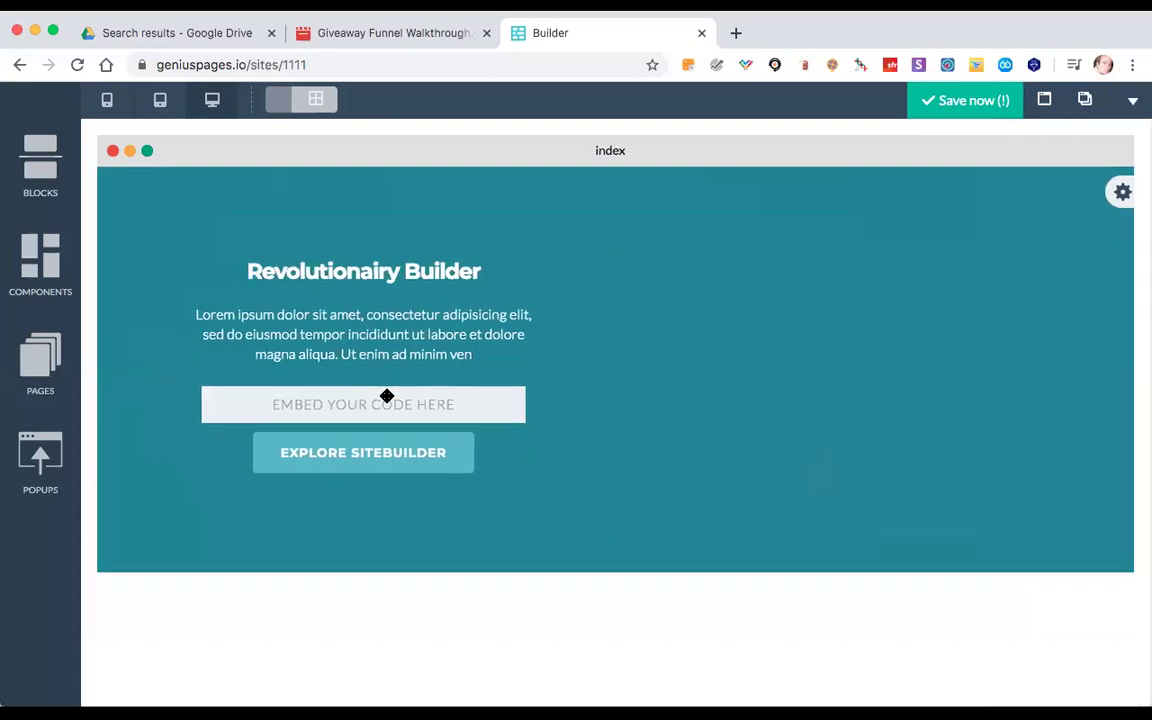
# - Paste the copied 640×480 Drive iframe code into the embed's code editor and save it
pyautogui.moveTo(386, 396)
pyautogui.click(214, 373)
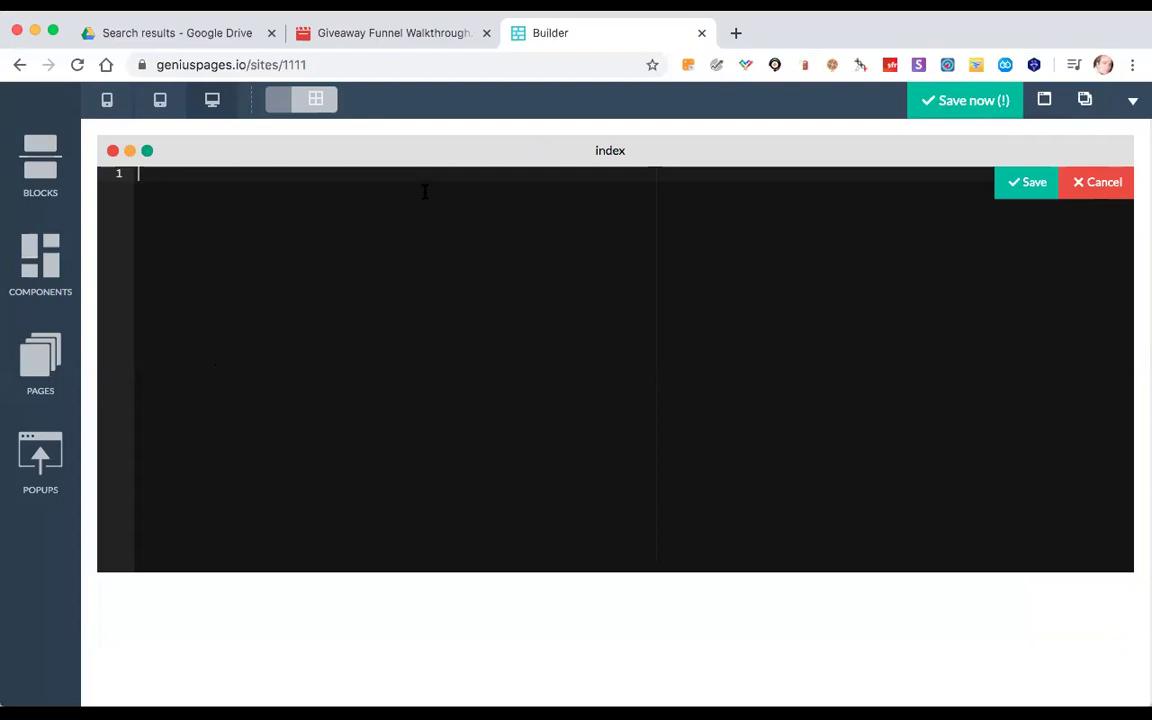
pyautogui.rightClick(375, 183)
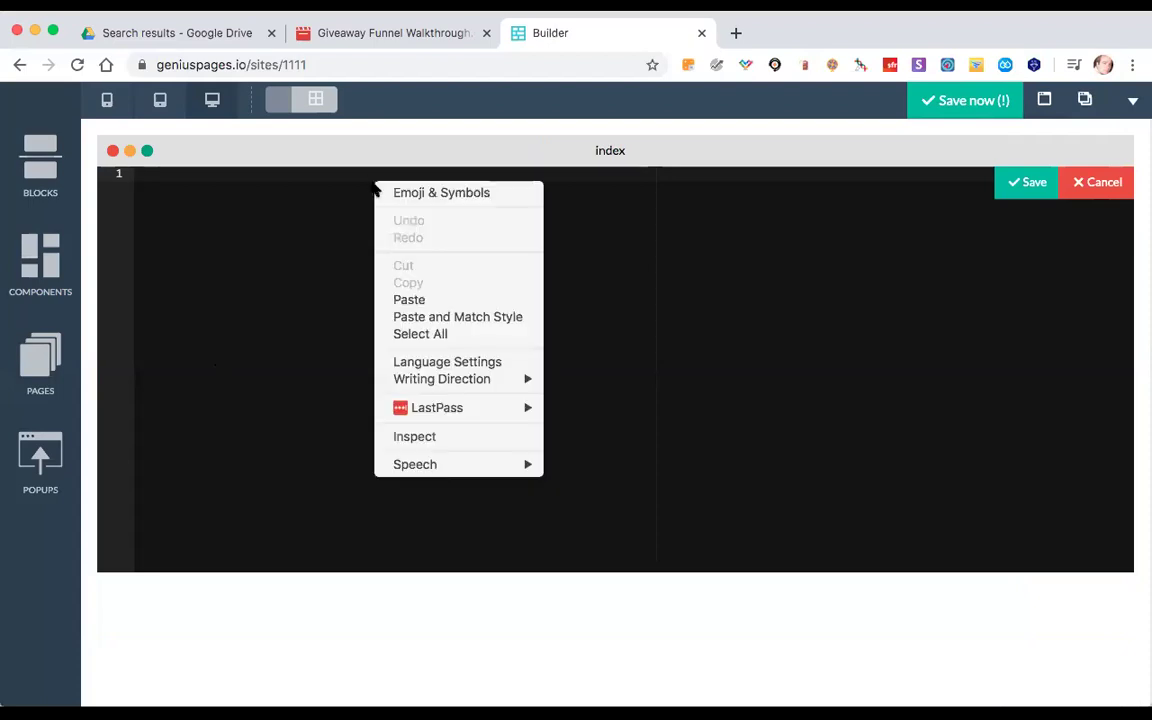
pyautogui.click(405, 299)
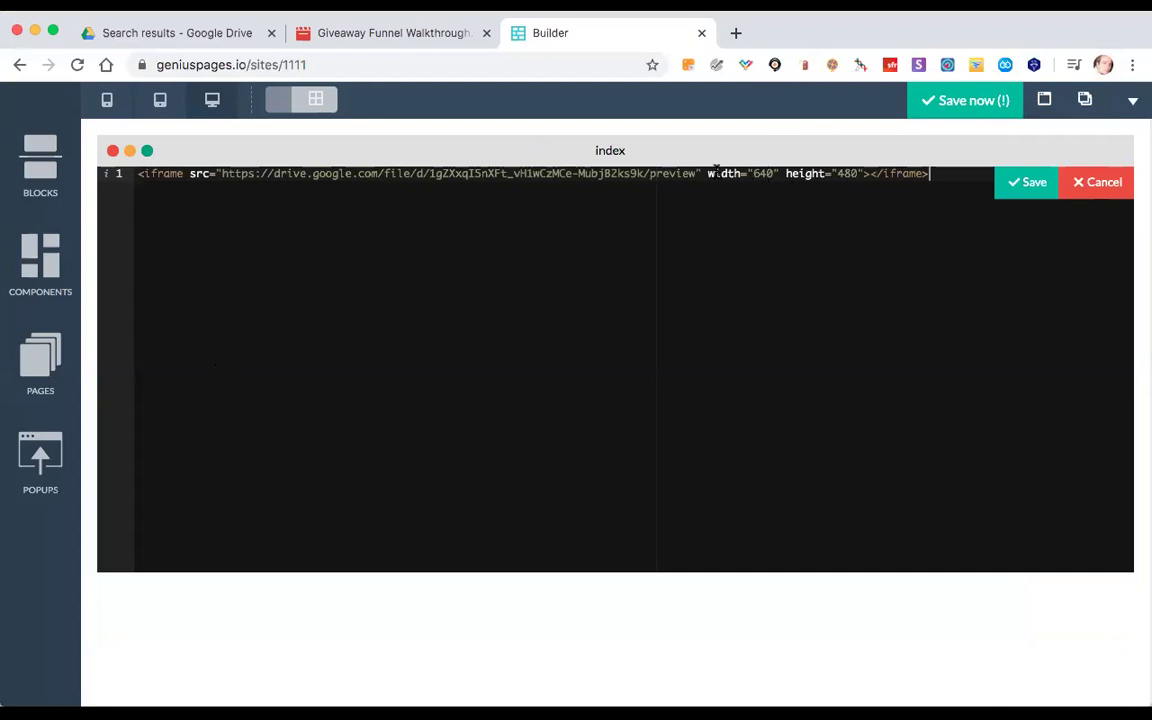
pyautogui.moveTo(708, 174); pyautogui.dragTo(879, 173)
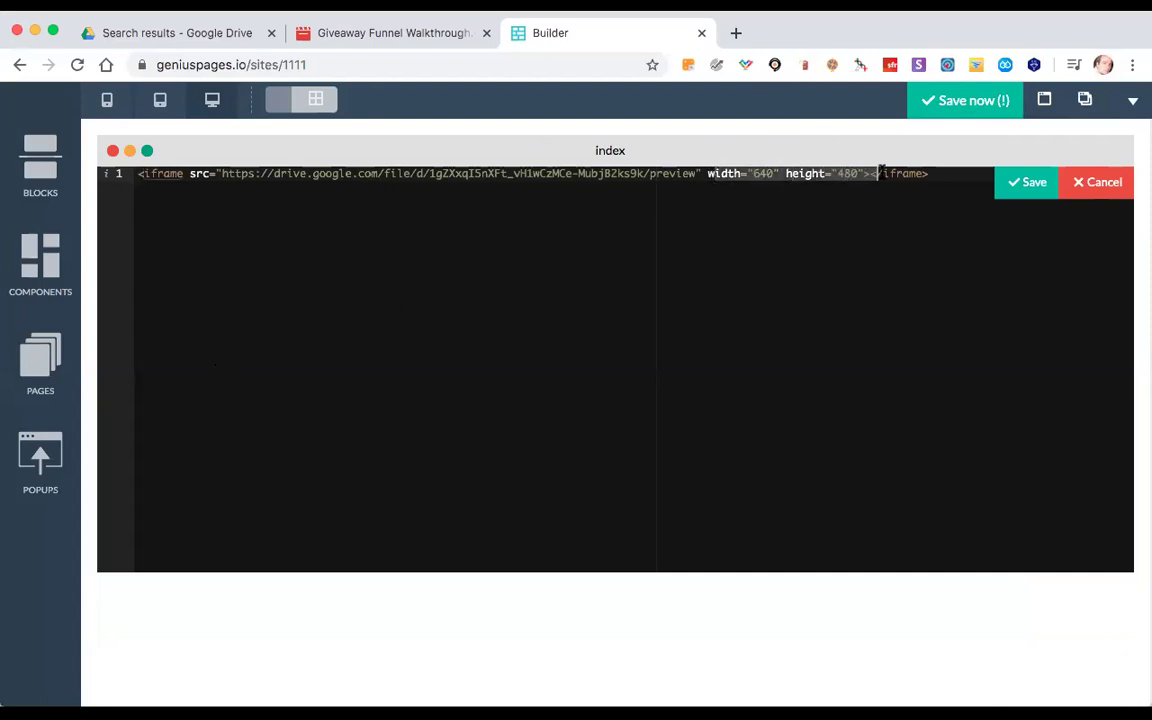
pyautogui.click(766, 175)
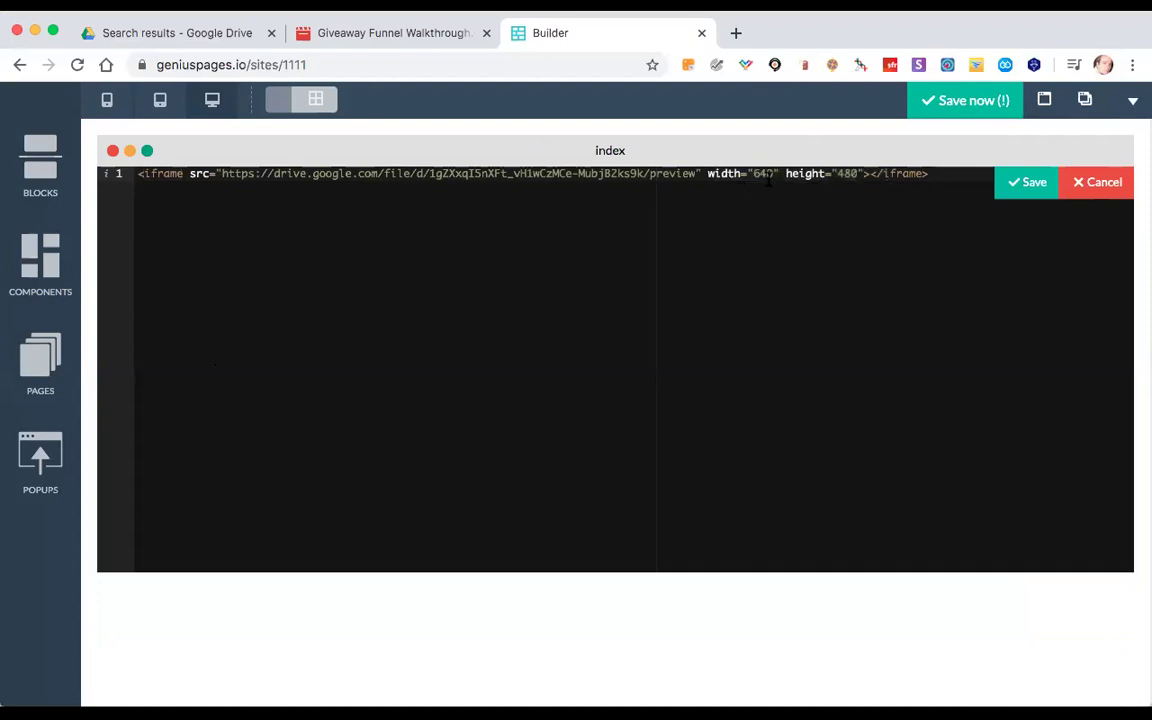
pyautogui.moveTo(770, 176); pyautogui.dragTo(758, 172)
pyautogui.click(1028, 183)
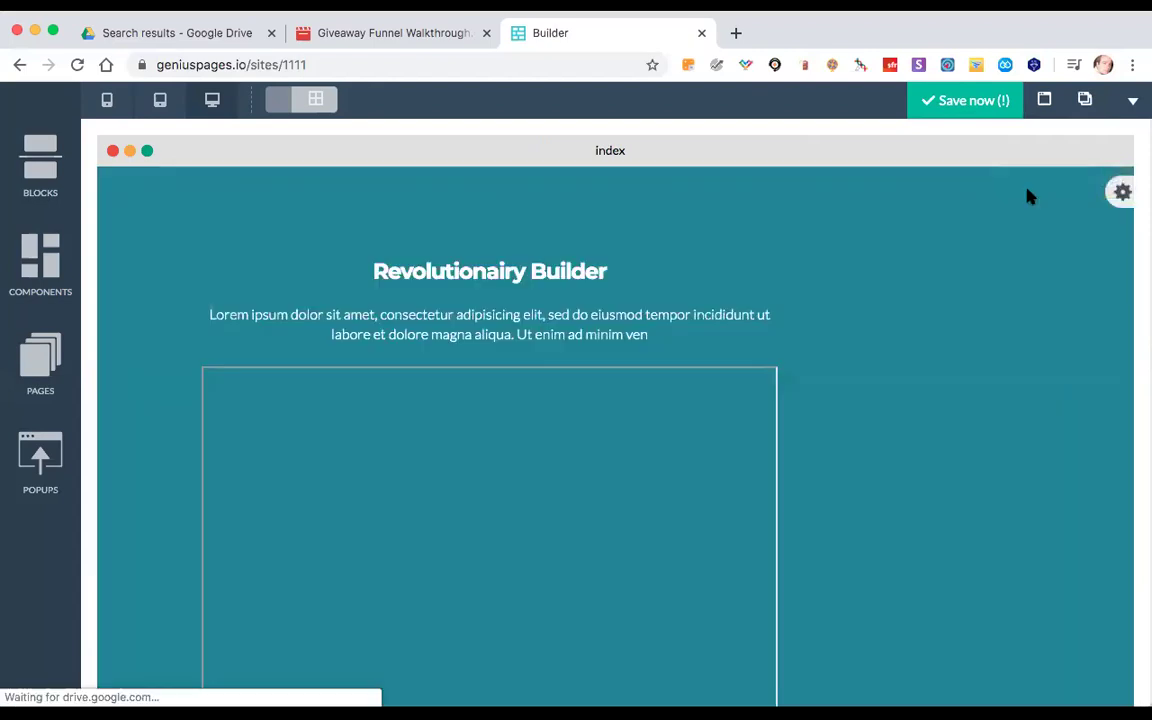
# - Save the page, dismiss the confirmation, and open its live preview in a new tab
pyautogui.click(957, 104)
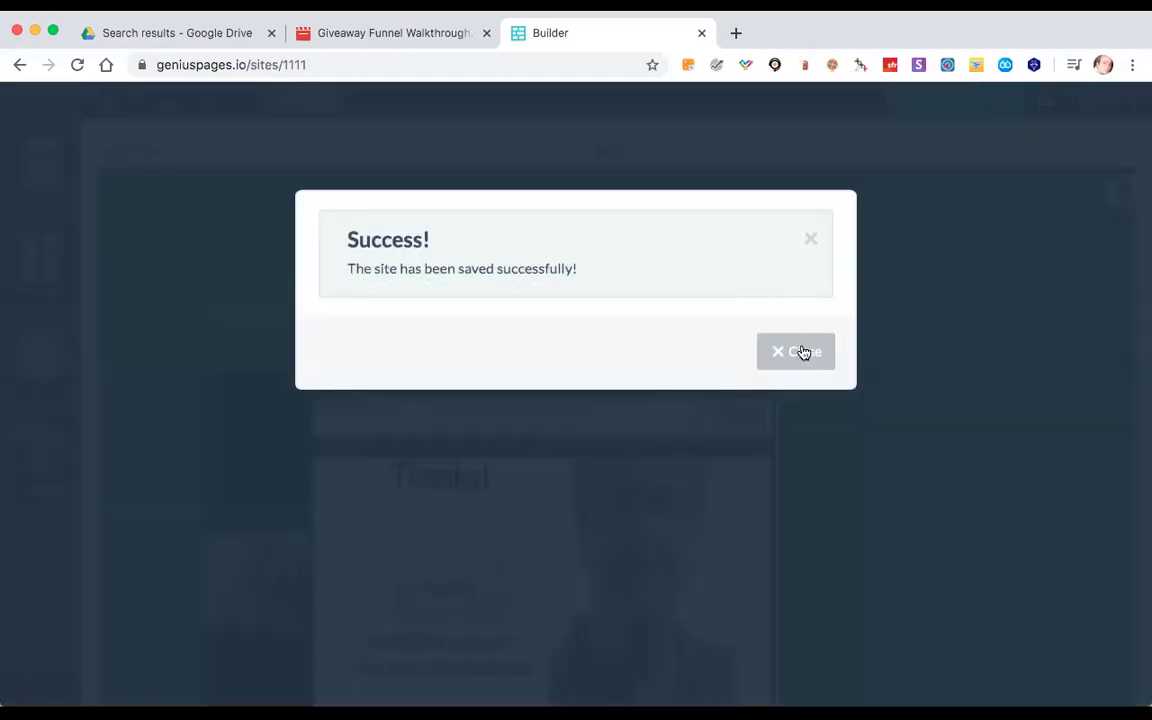
pyautogui.click(803, 352)
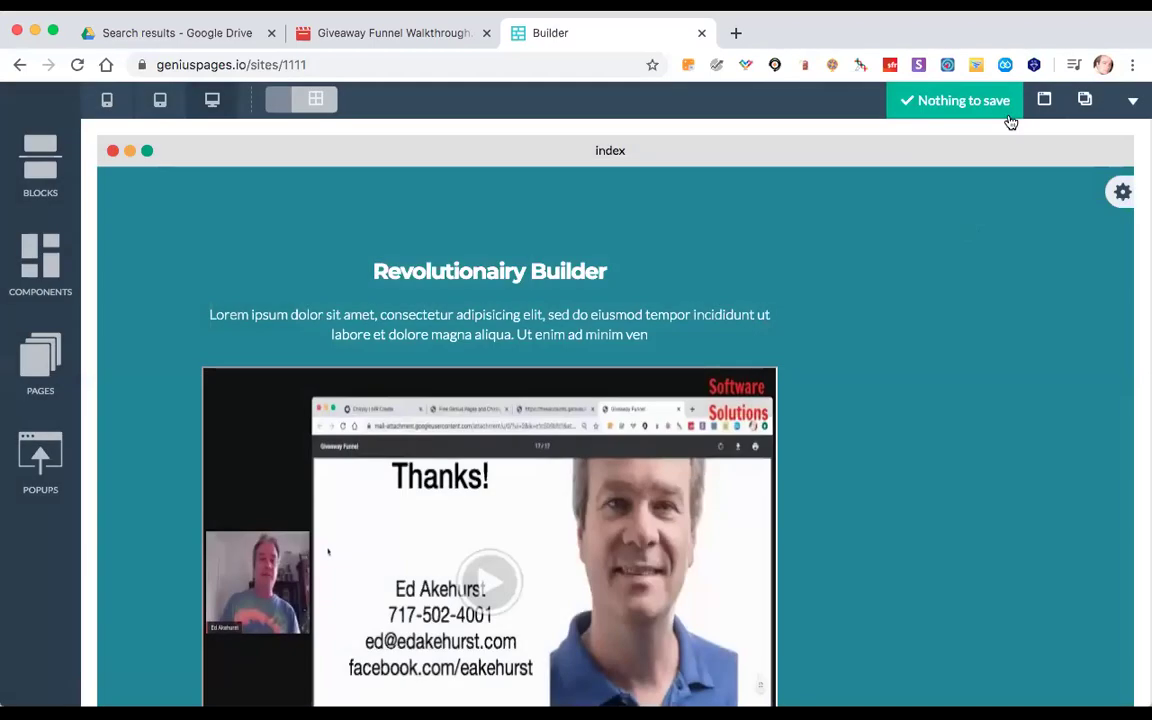
pyautogui.click(980, 102)
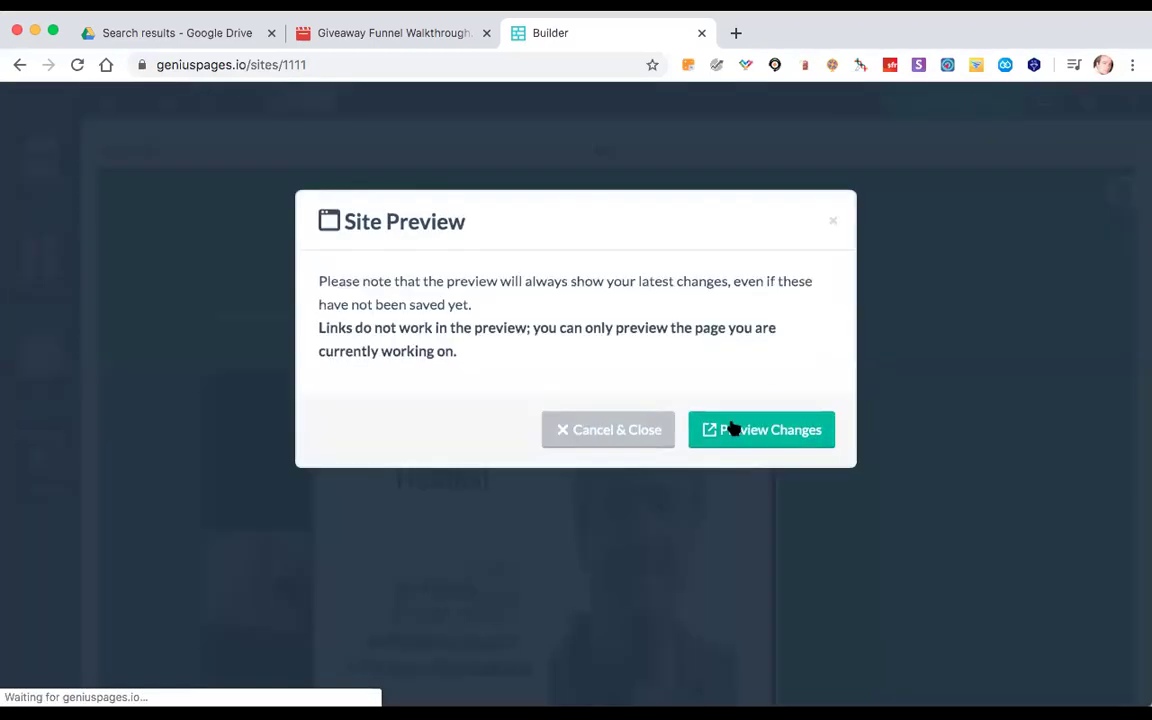
pyautogui.click(734, 432)
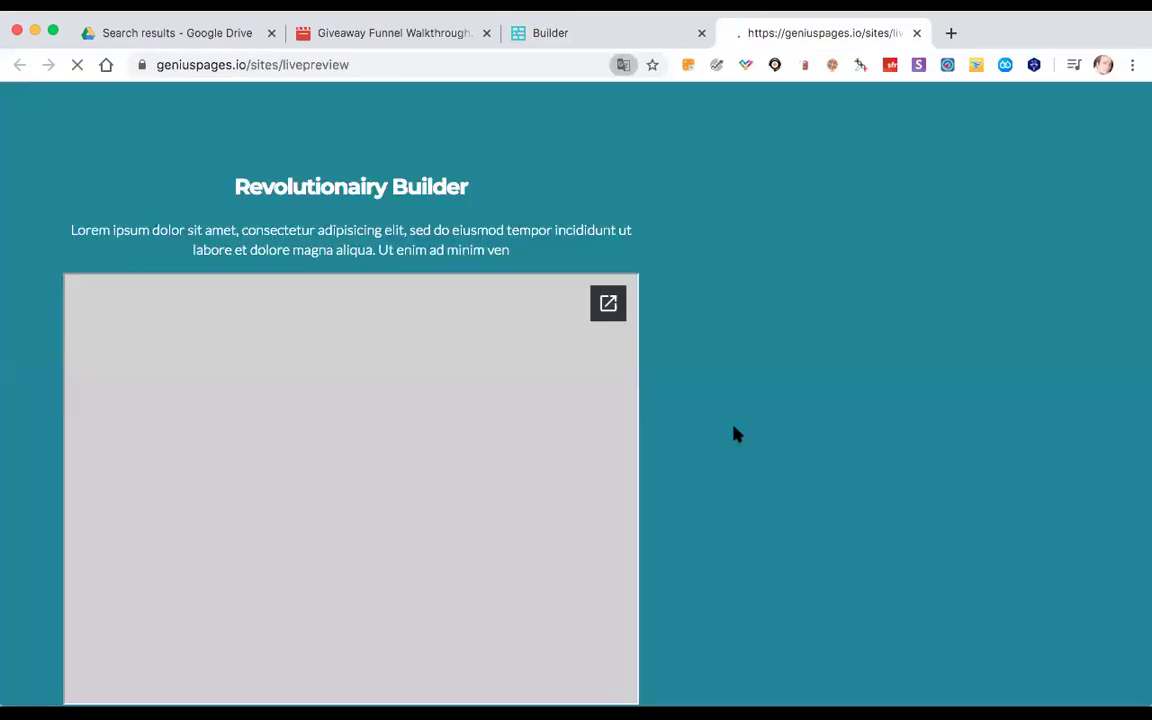
pyautogui.scroll(-1, 738, 316)
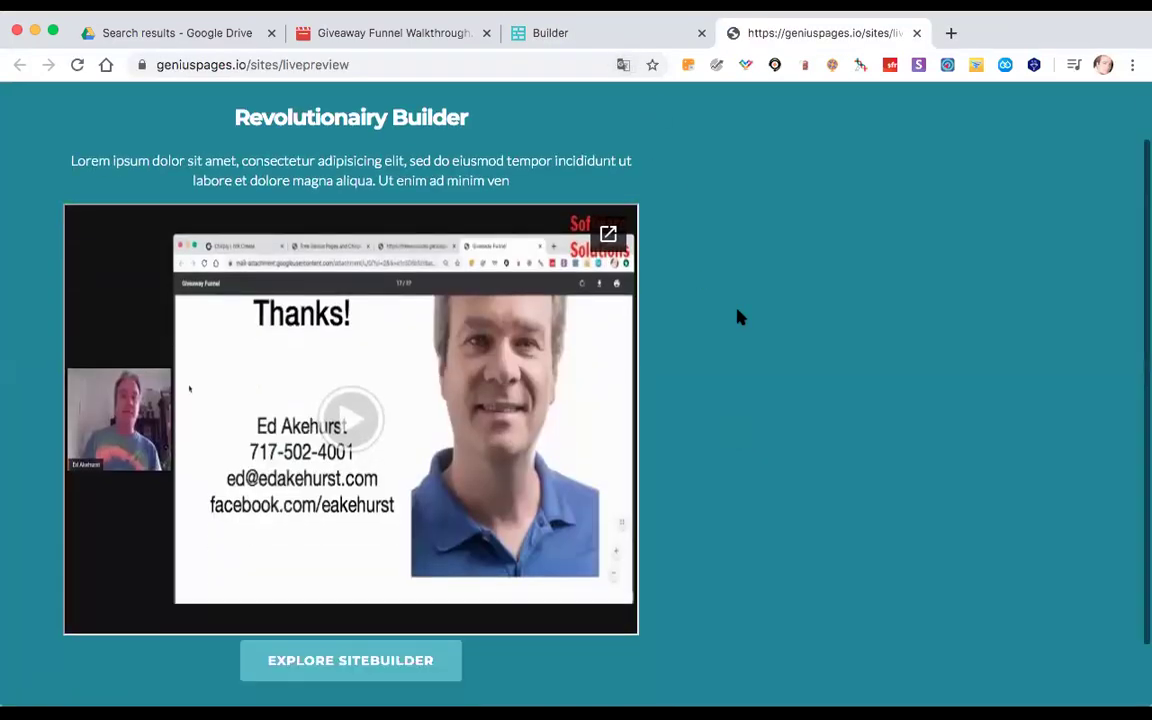
pyautogui.click(356, 422)
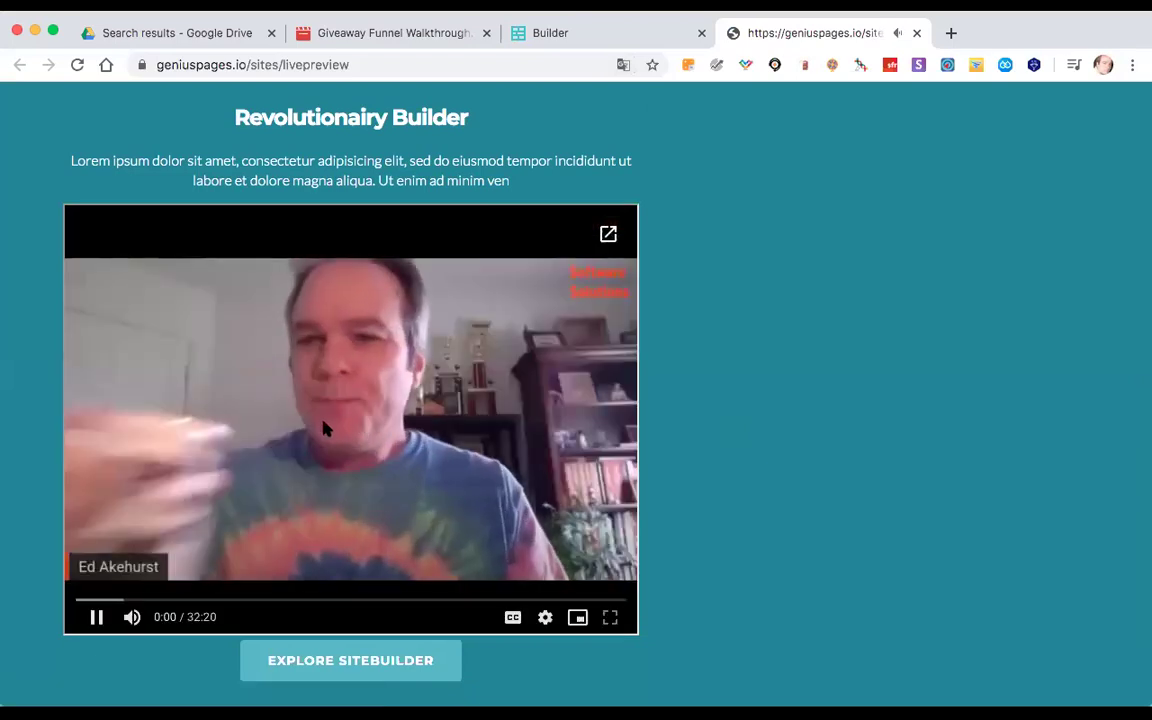
pyautogui.click(319, 426)
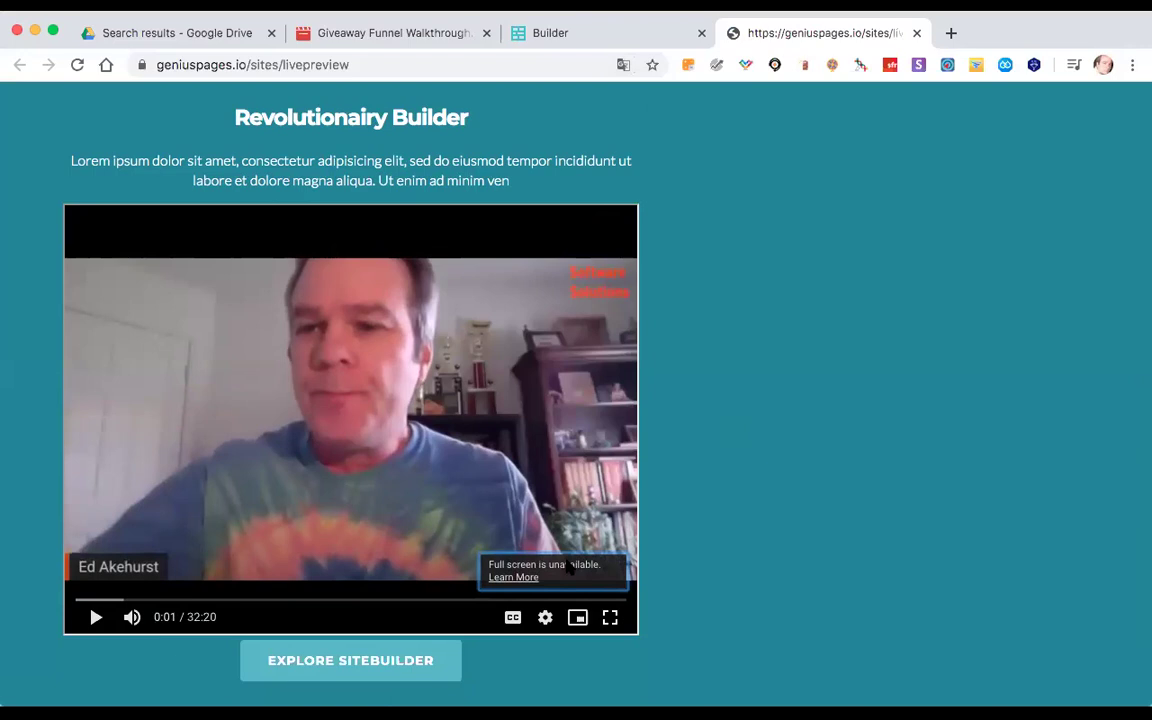
pyautogui.click(917, 34)
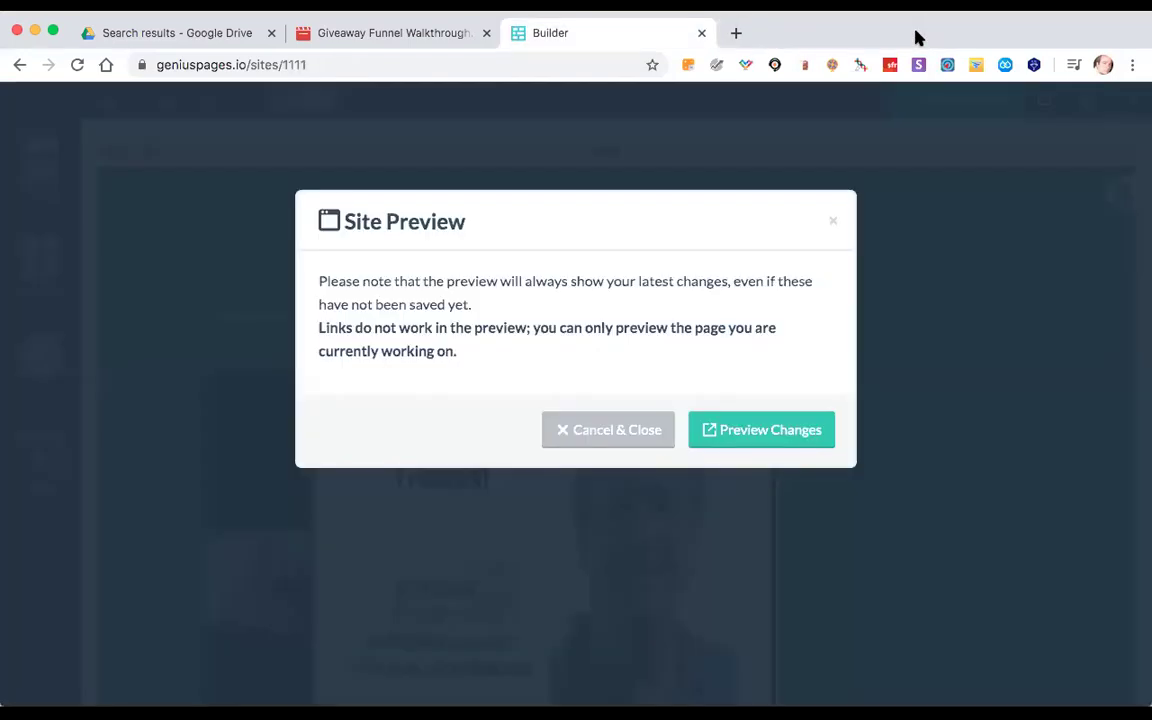
# - Close the site preview notice and reopen the video block's embed code
pyautogui.click(628, 432)
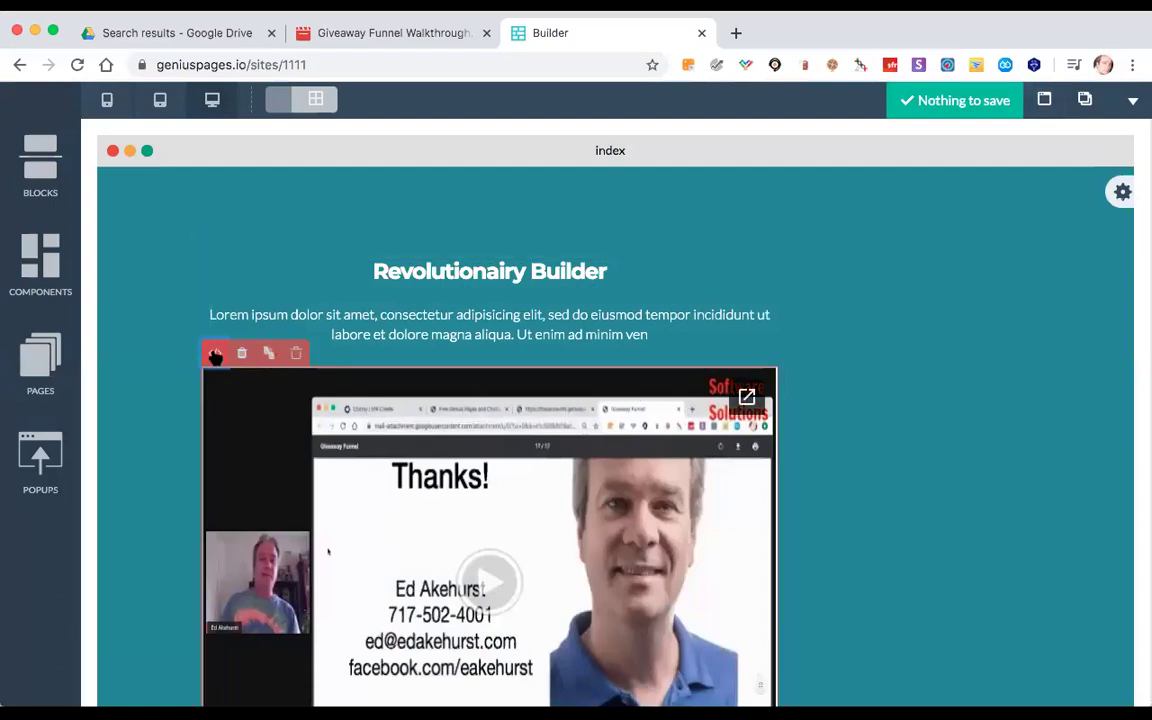
pyautogui.click(216, 352)
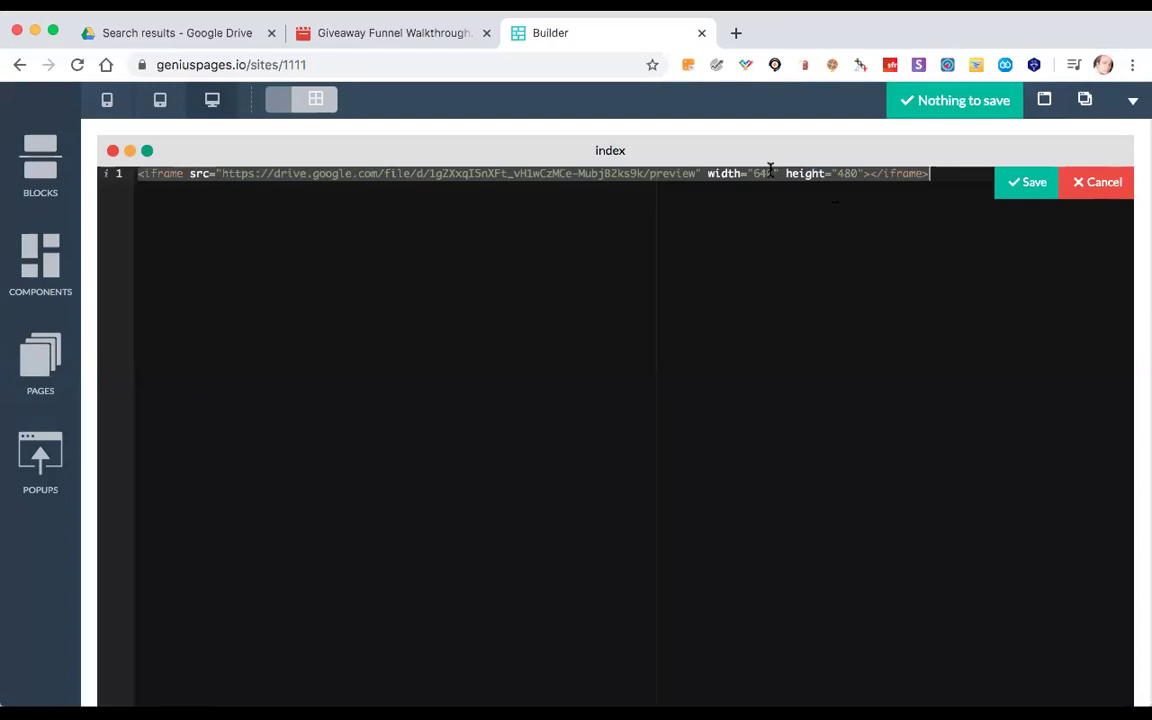
# - Change the iframe width from 640 to 960 and height from 480 to 540
pyautogui.click(772, 174)
pyautogui.press('BackSpace')
pyautogui.press('BackSpace')
pyautogui.press('BackSpace')
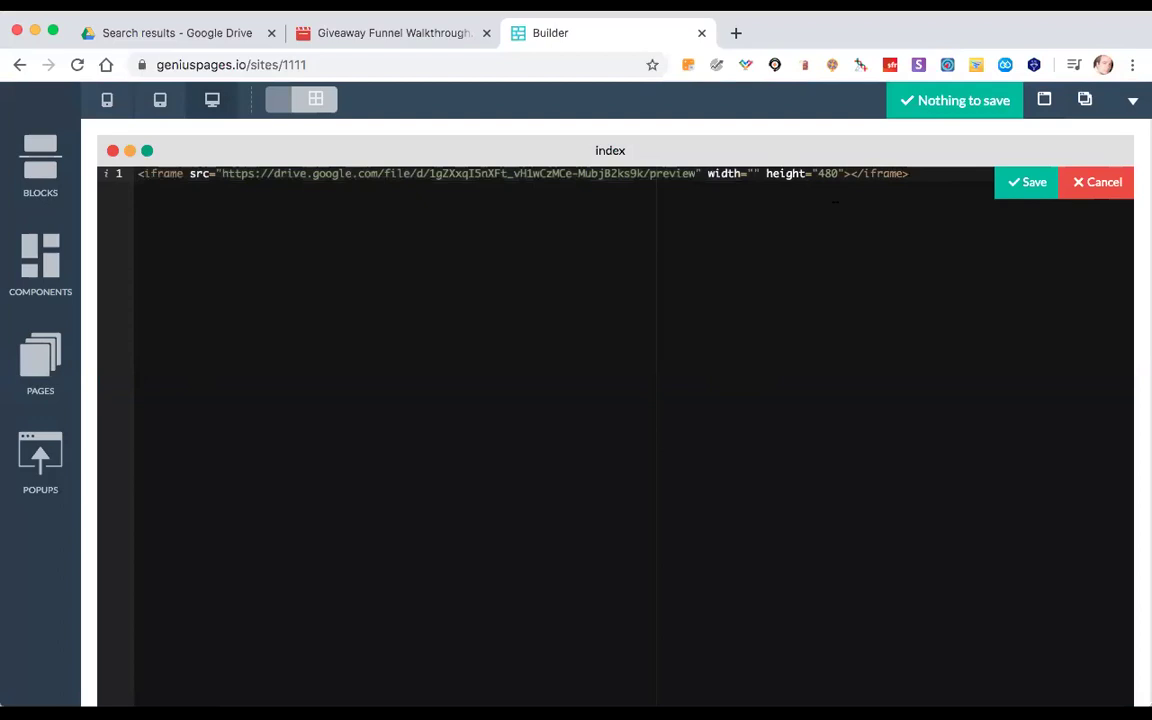
pyautogui.write('960')
pyautogui.click(858, 174)
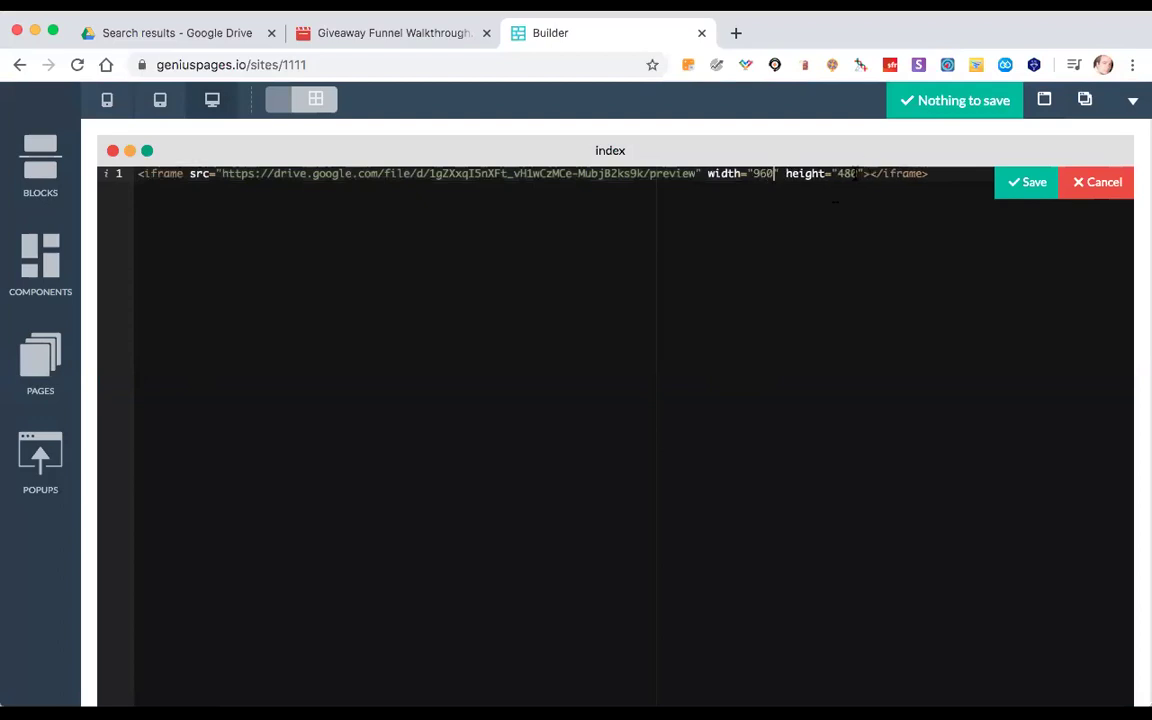
pyautogui.press('BackSpace')
pyautogui.press('BackSpace')
pyautogui.press('BackSpace')
pyautogui.write('540')
# - Add the allowfullscreen attribute to the iframe tag and save the embed code
pyautogui.click(862, 179)
pyautogui.write('allo')
pyautogui.write('wfulls')
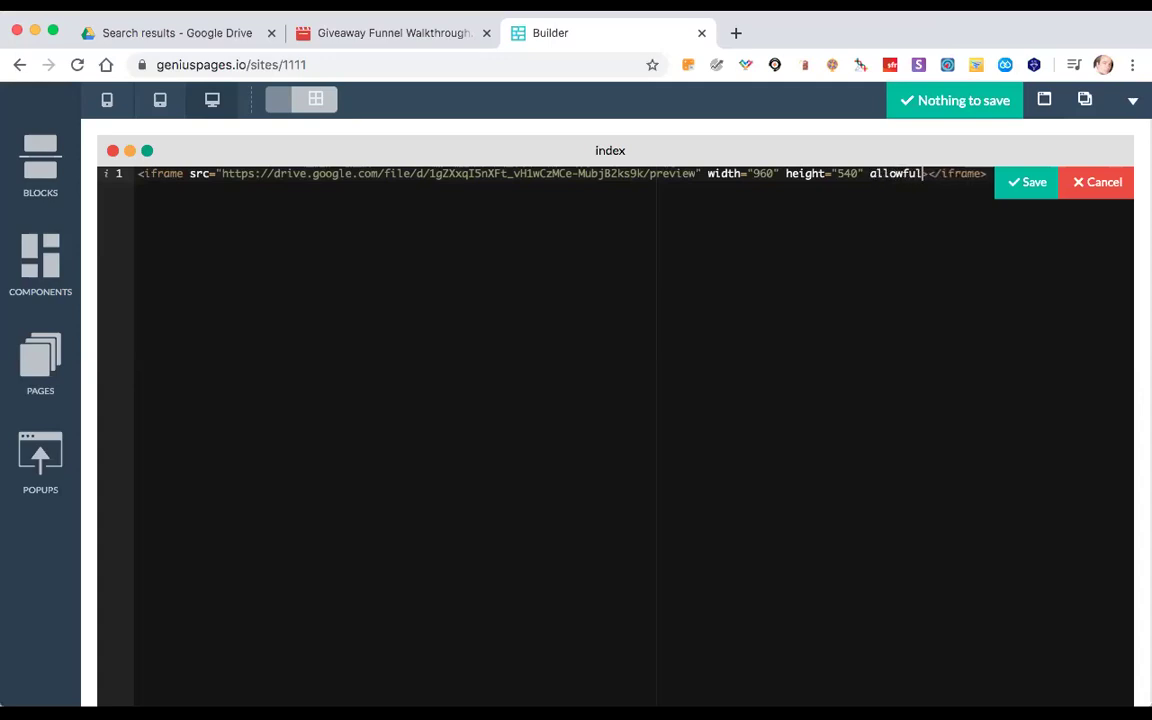
pyautogui.write('creen')
pyautogui.write('="al')
pyautogui.click(1010, 184)
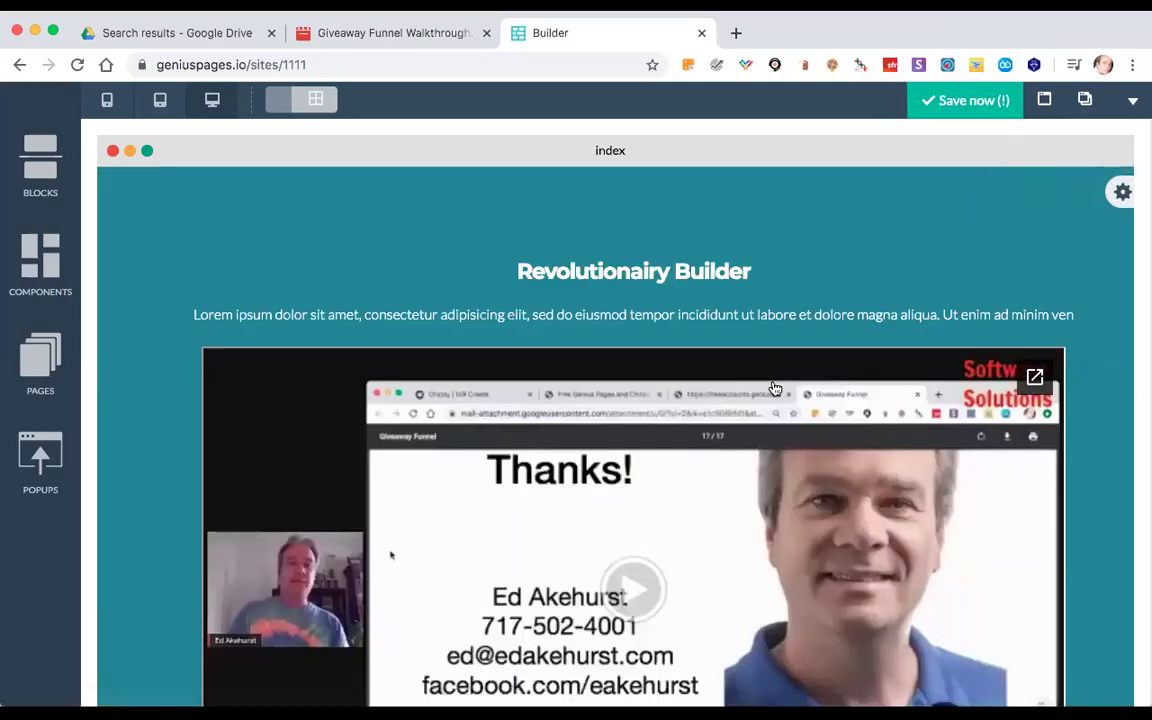
# - Save the page with the 960×540 video, dismiss the confirmation, and show the site preview notice
pyautogui.click(940, 102)
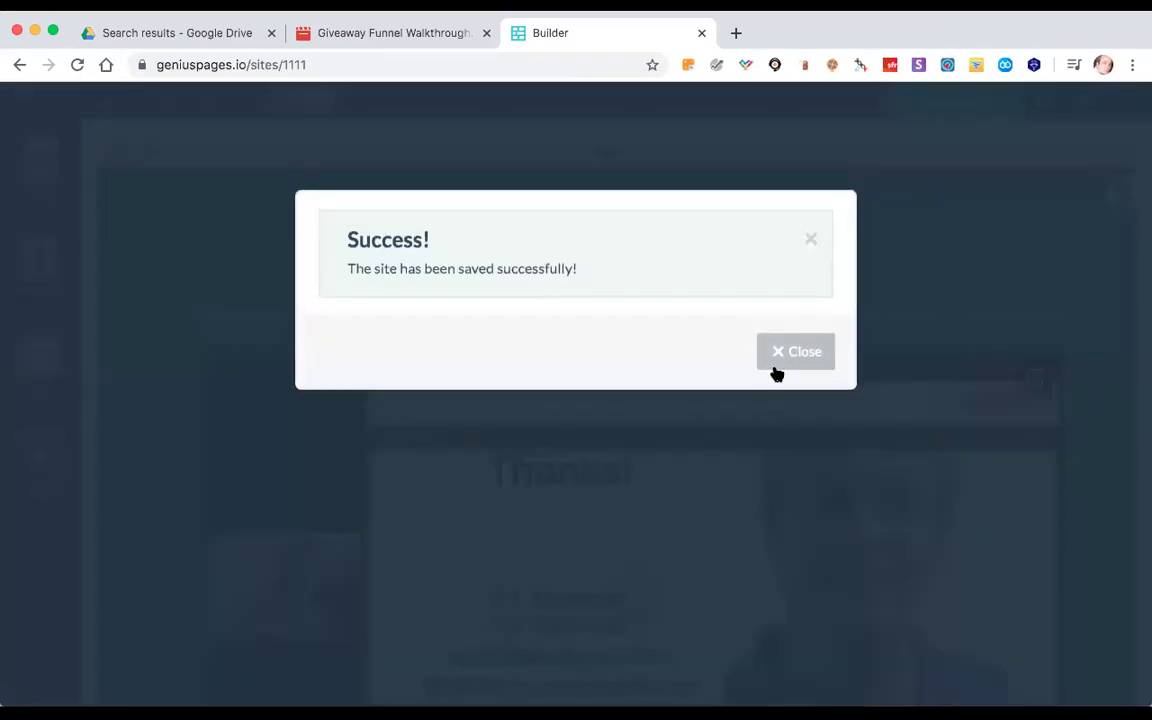
pyautogui.click(777, 368)
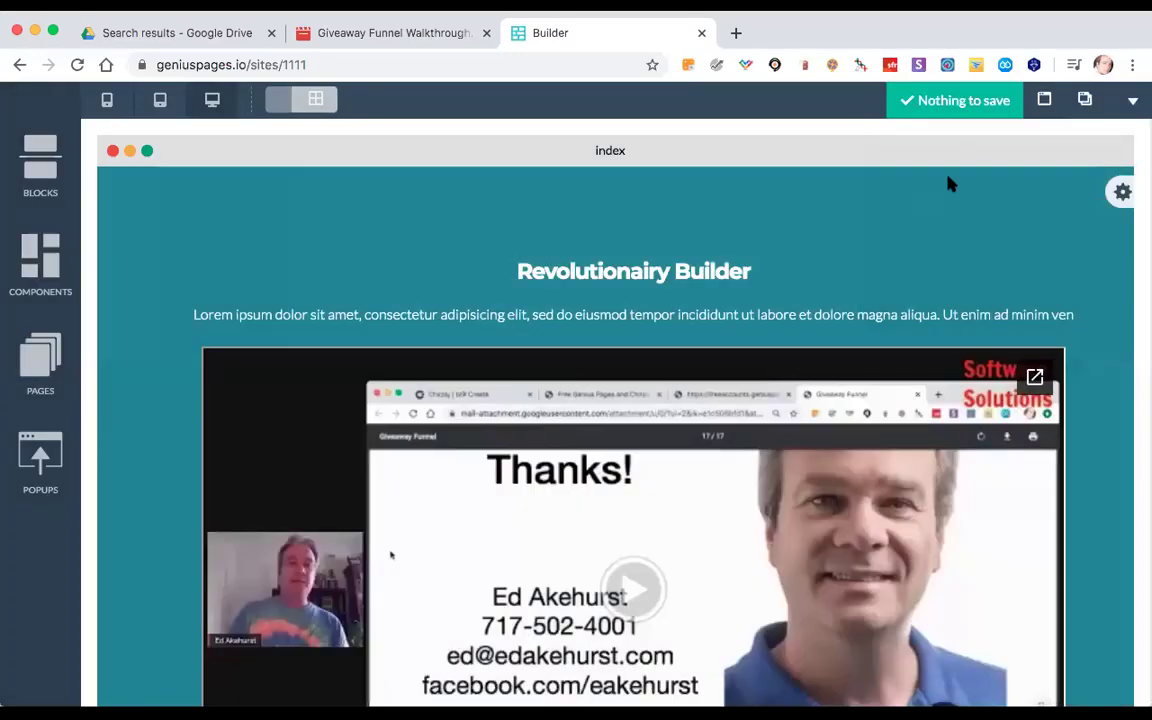
pyautogui.click(992, 101)
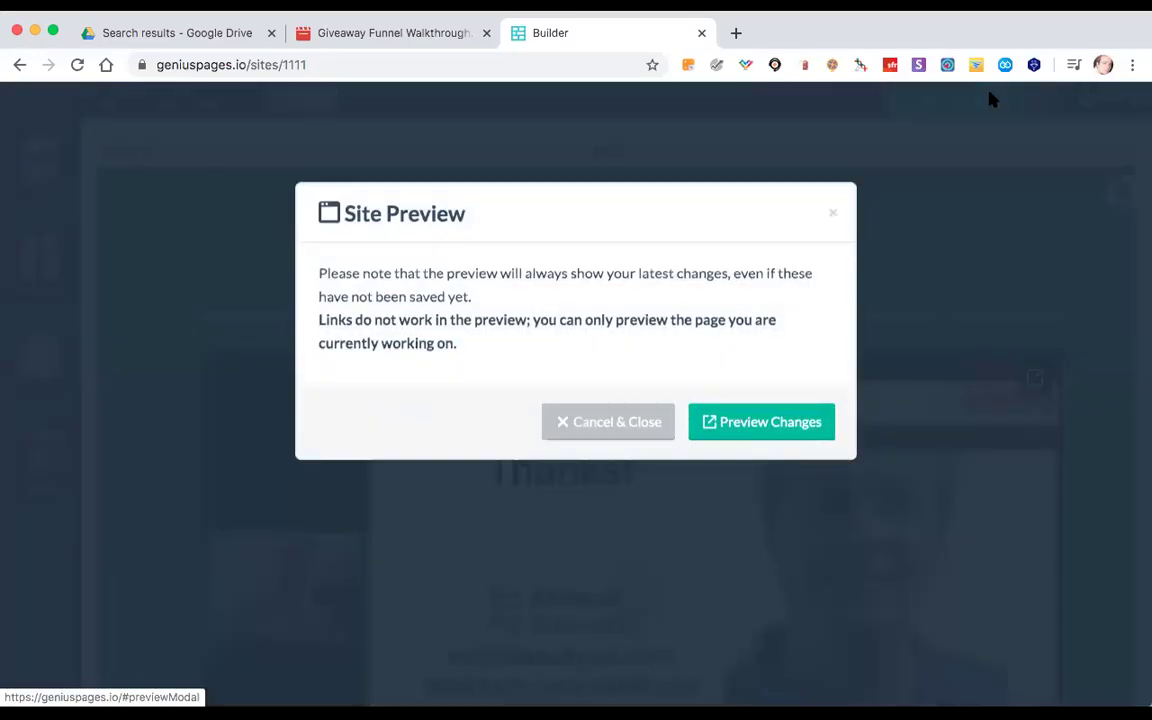
# - Open the live preview, play and pause the widened video, and try it full screen
pyautogui.click(782, 433)
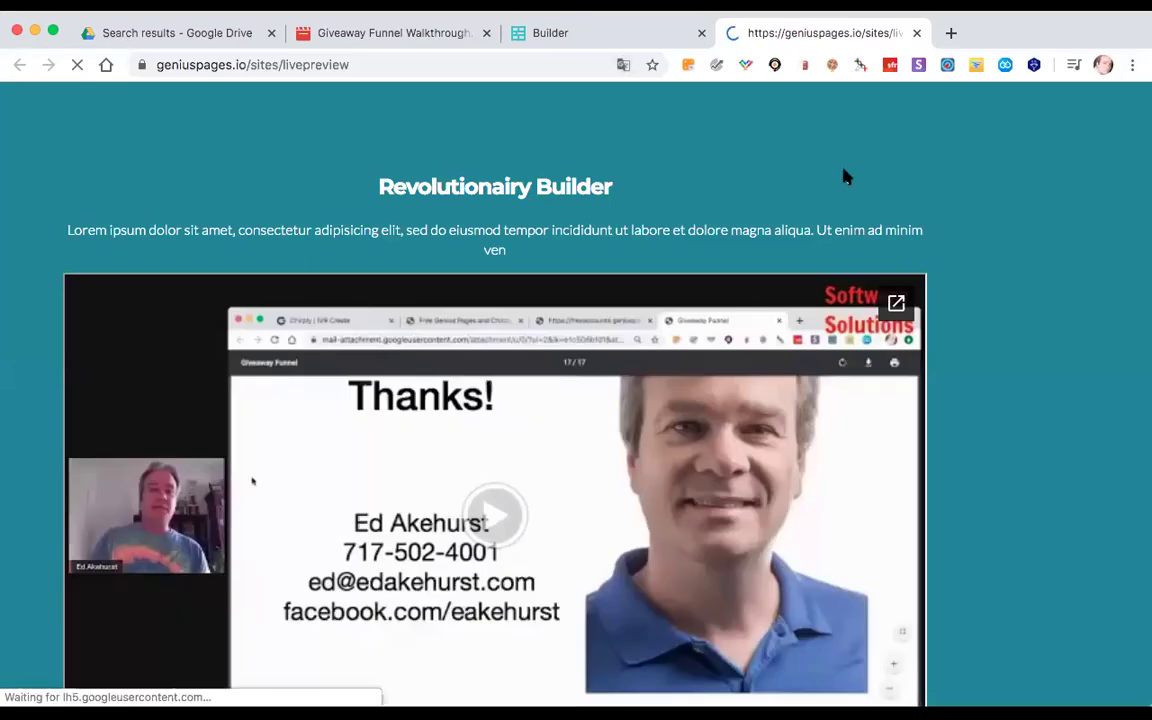
pyautogui.scroll(-3, 843, 175)
pyautogui.scroll(-2, 1015, 183)
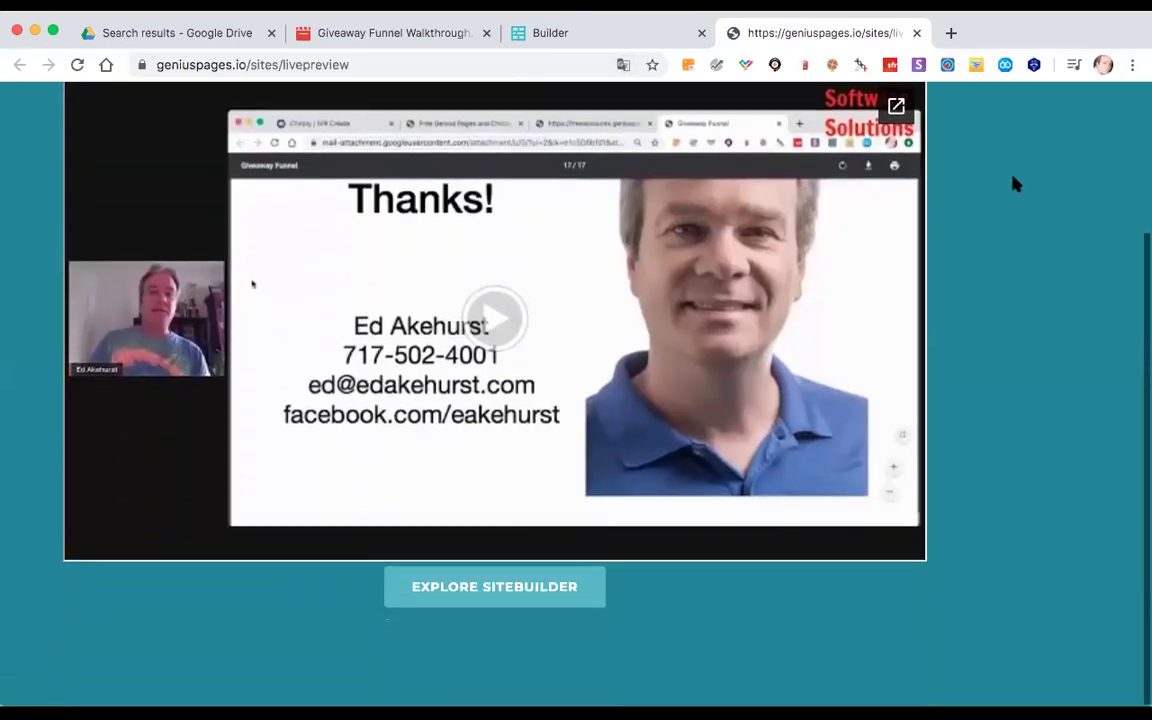
pyautogui.scroll(1, 1015, 183)
pyautogui.click(496, 386)
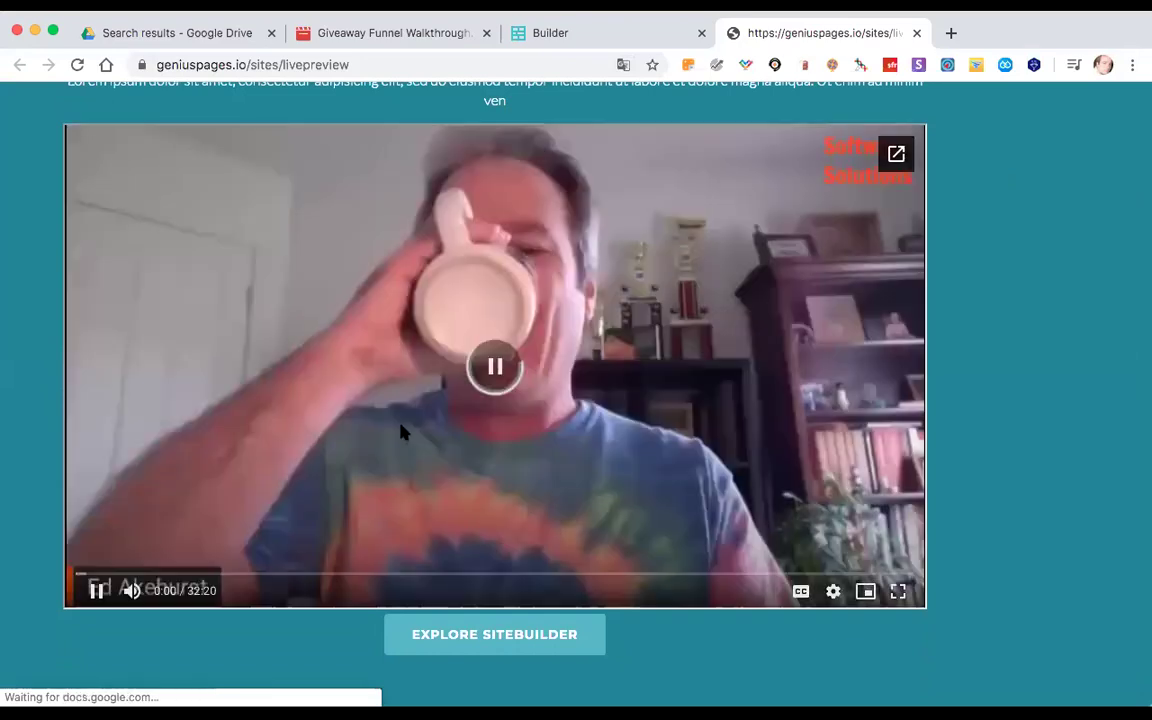
pyautogui.click(400, 432)
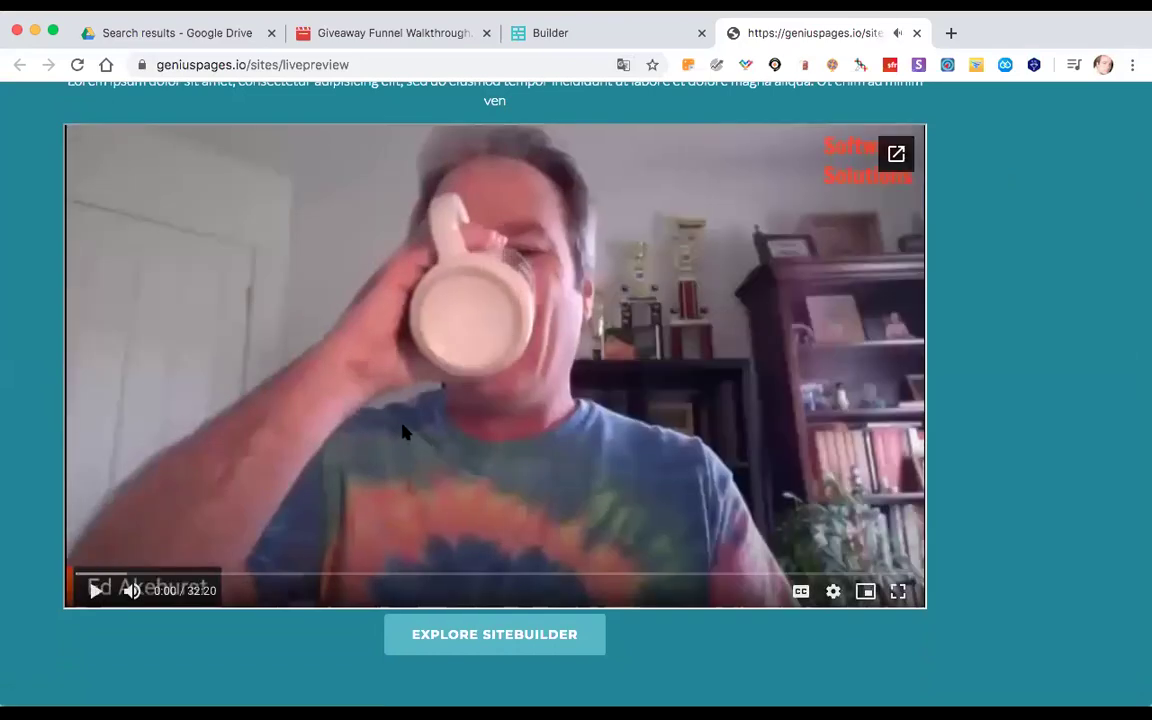
pyautogui.click(898, 593)
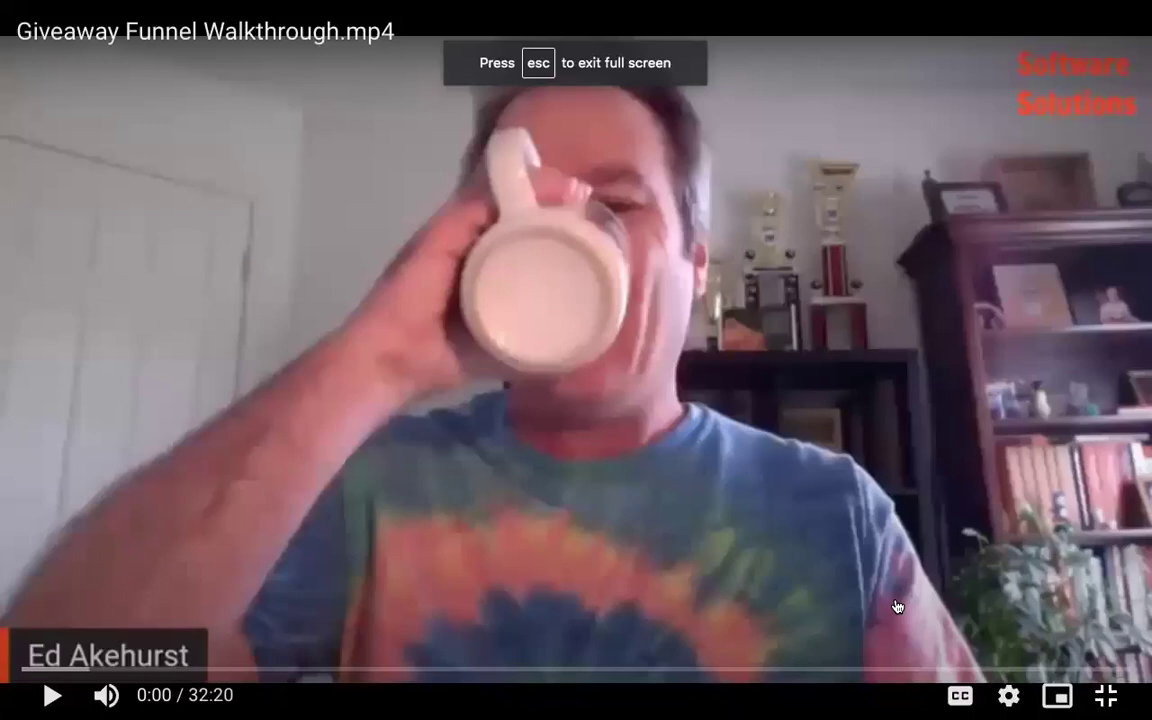
pyautogui.press('Escape')
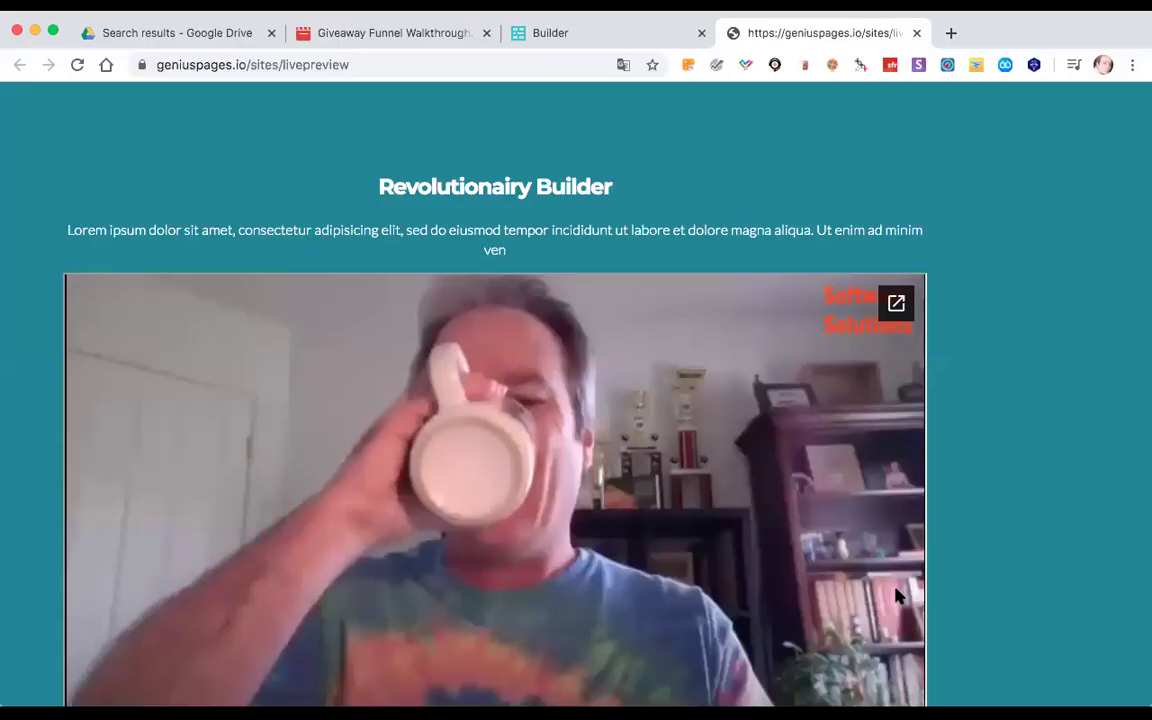
# - Return to the builder and dismiss the site preview notice with Cancel & Close
pyautogui.scroll(-3, 885, 560)
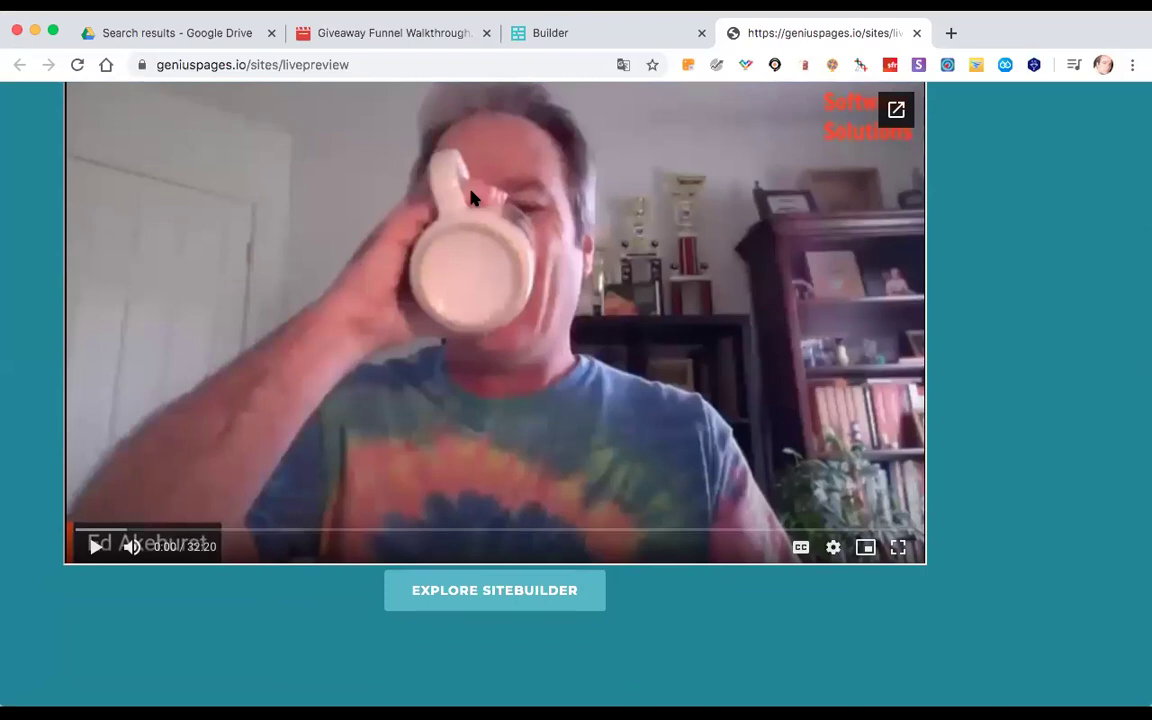
pyautogui.scroll(1, 474, 197)
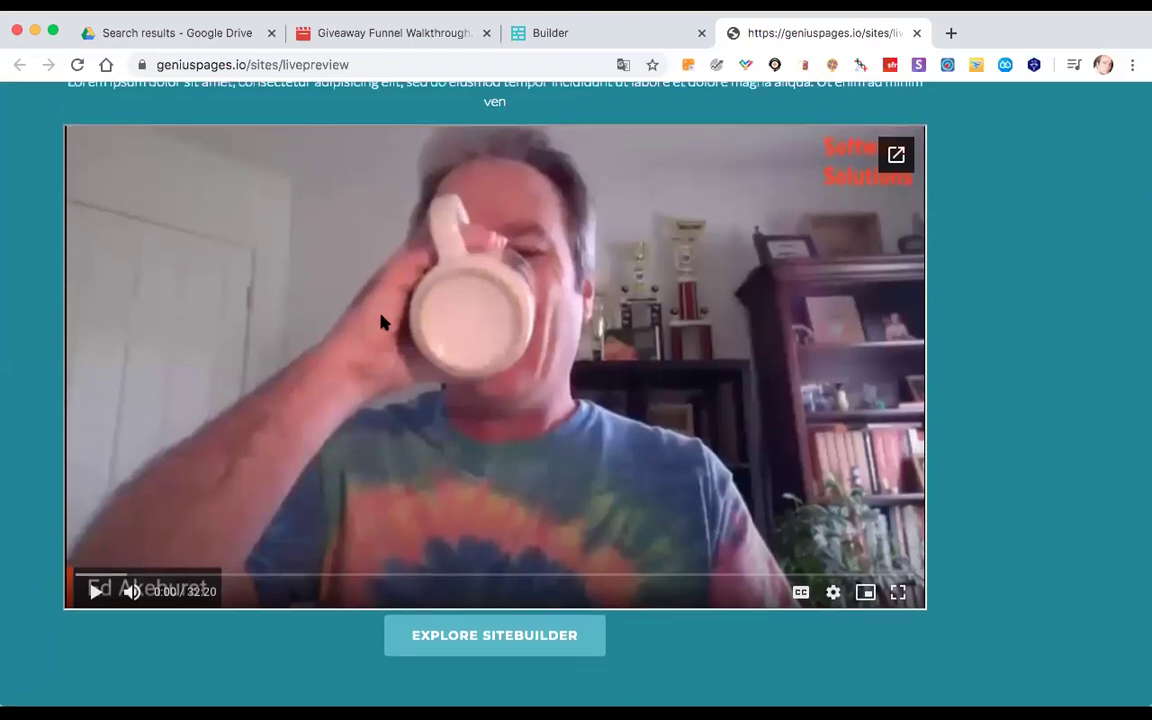
pyautogui.click(558, 30)
pyautogui.click(622, 429)
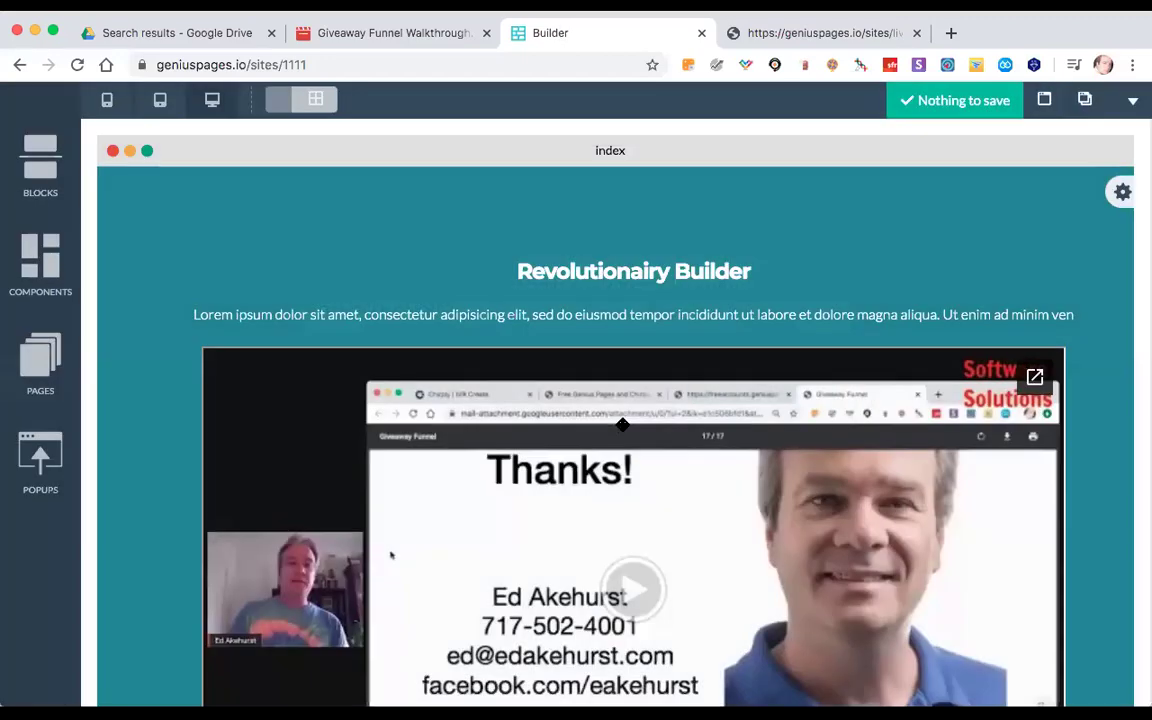